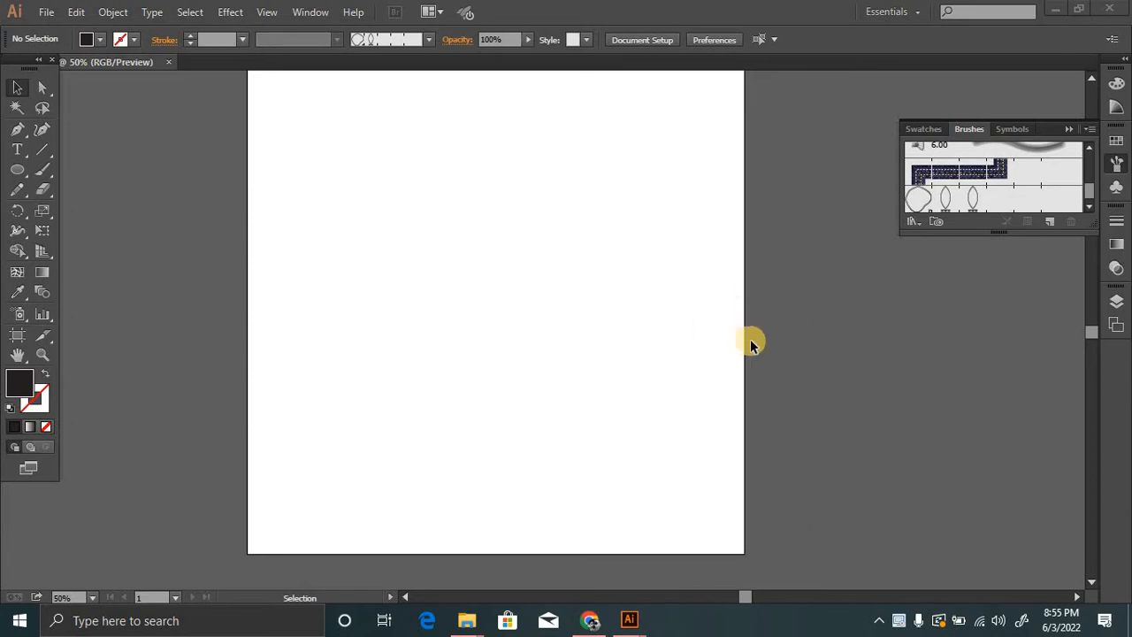
Draw a large filled circle on the artboard with the Ellipse tool.
{"action": "key", "text": "space"}
{"action": "left_click_drag", "start_coordinate": [784, 271], "coordinate": [795, 293]}
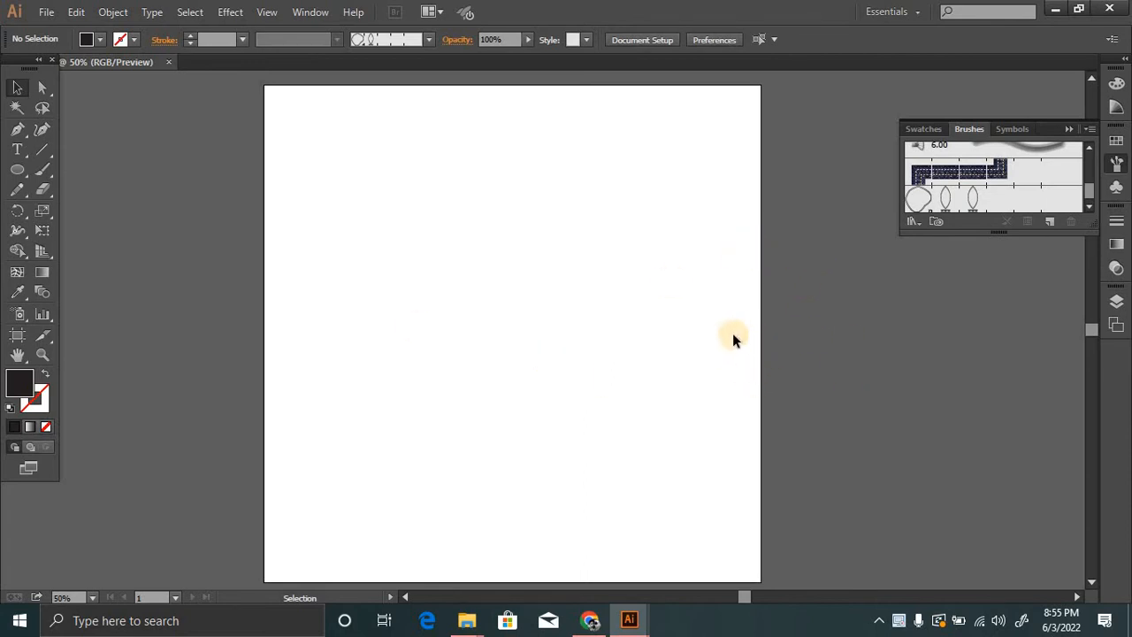
{"action": "left_click", "coordinate": [522, 316], "text": "alt"}
{"action": "left_click", "coordinate": [544, 321]}
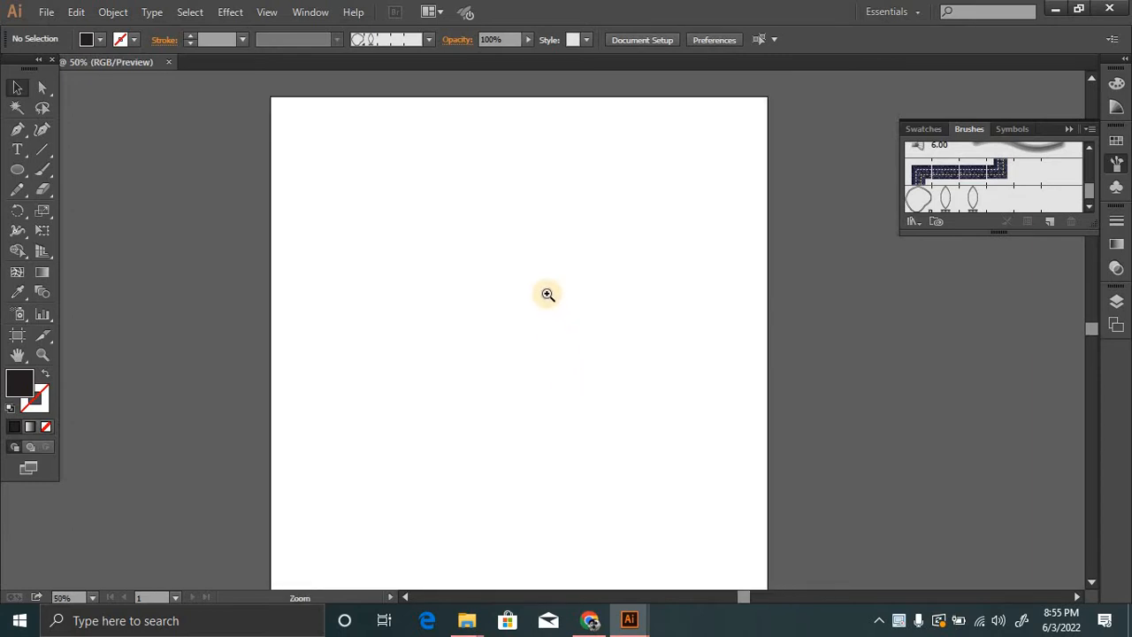
{"action": "left_click", "coordinate": [549, 293]}
{"action": "left_click", "coordinate": [556, 294]}
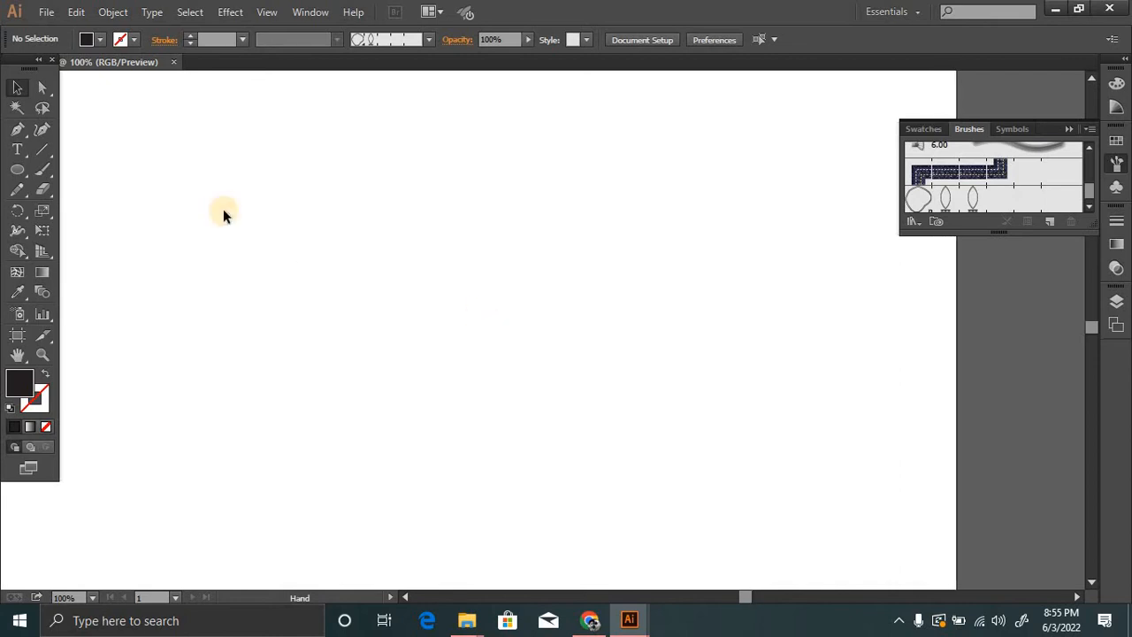
{"action": "left_click", "coordinate": [17, 169]}
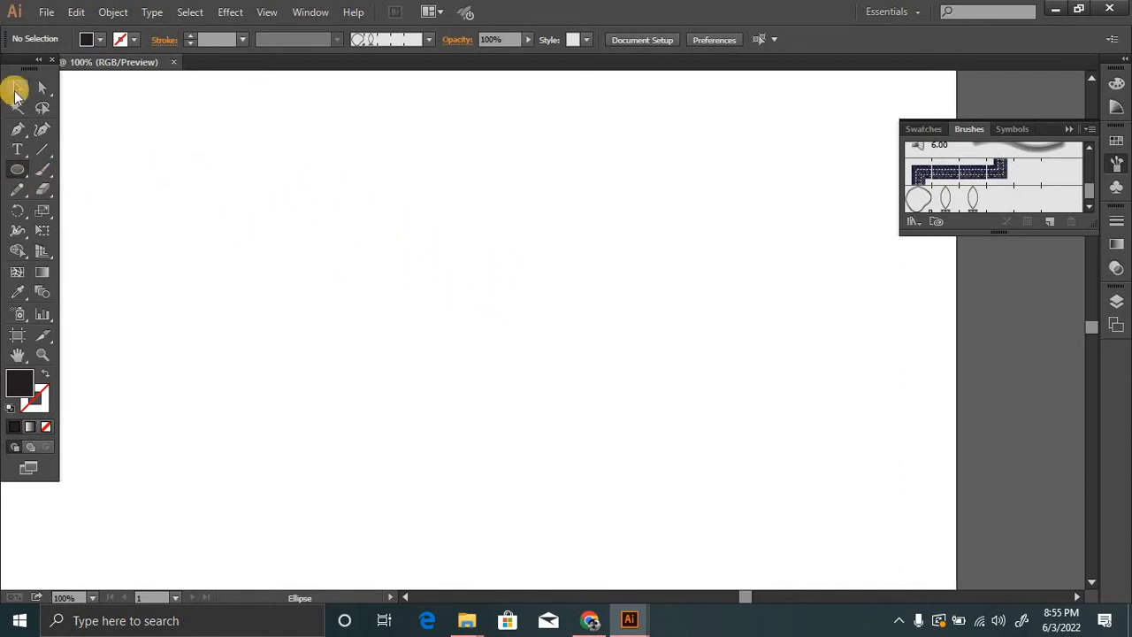
{"action": "left_click", "coordinate": [17, 88]}
{"action": "left_click", "coordinate": [33, 169]}
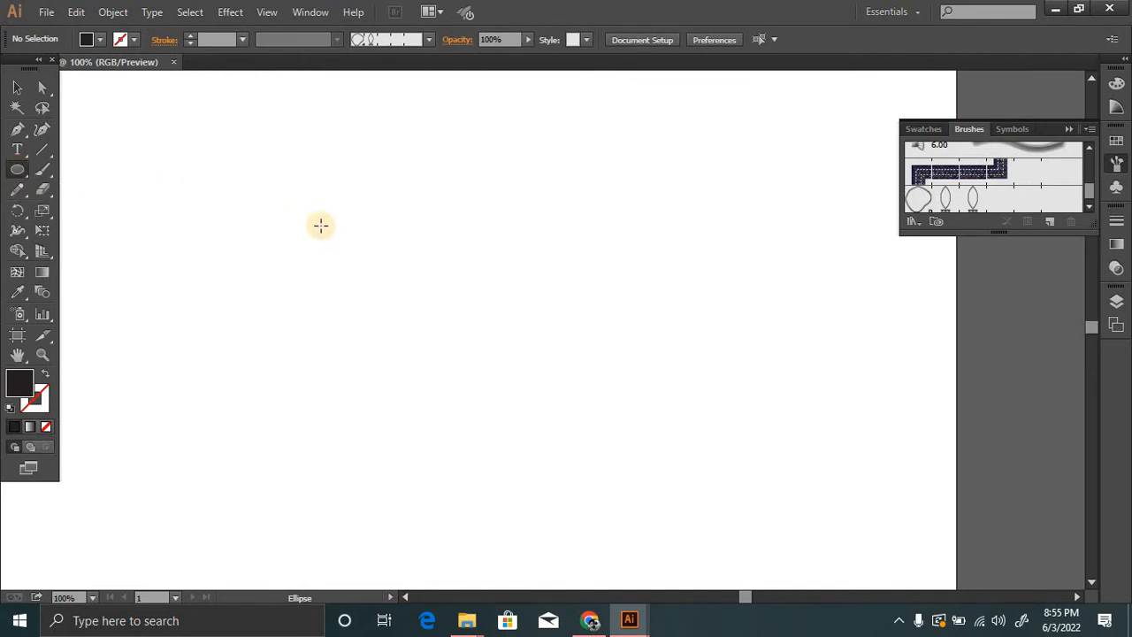
{"action": "left_click_drag", "start_coordinate": [254, 174], "coordinate": [542, 386]}
{"action": "left_click", "coordinate": [17, 88]}
{"action": "left_click", "coordinate": [136, 132]}
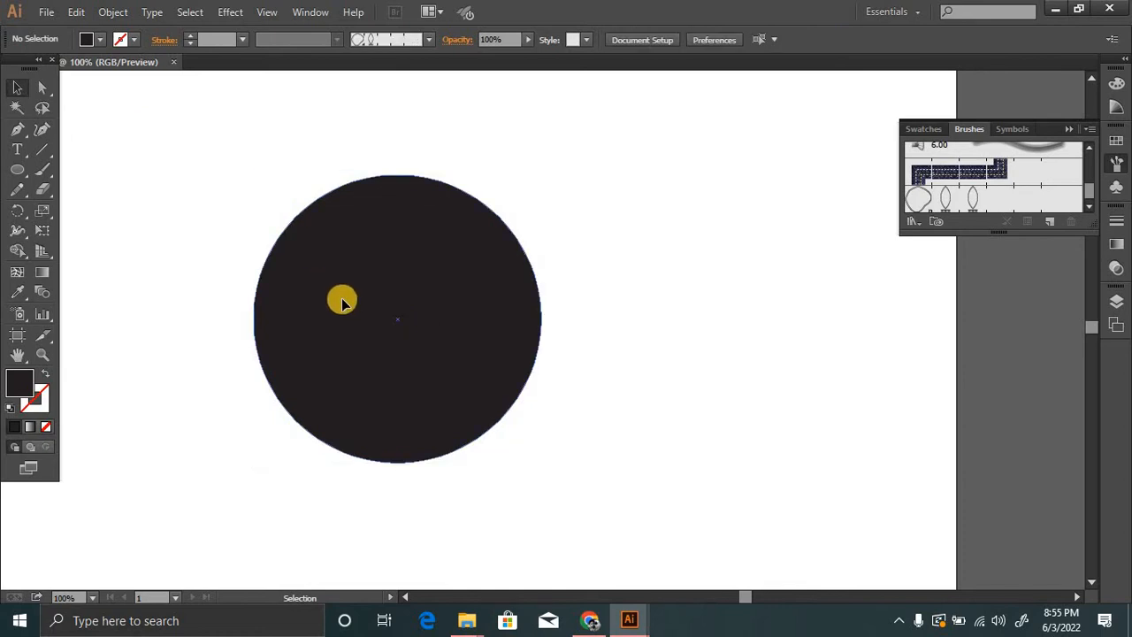
Remove the circle's fill and give it a dark 231F20 stroke with a weight of 3 pt.
{"action": "left_click", "coordinate": [343, 302]}
{"action": "left_click", "coordinate": [45, 427]}
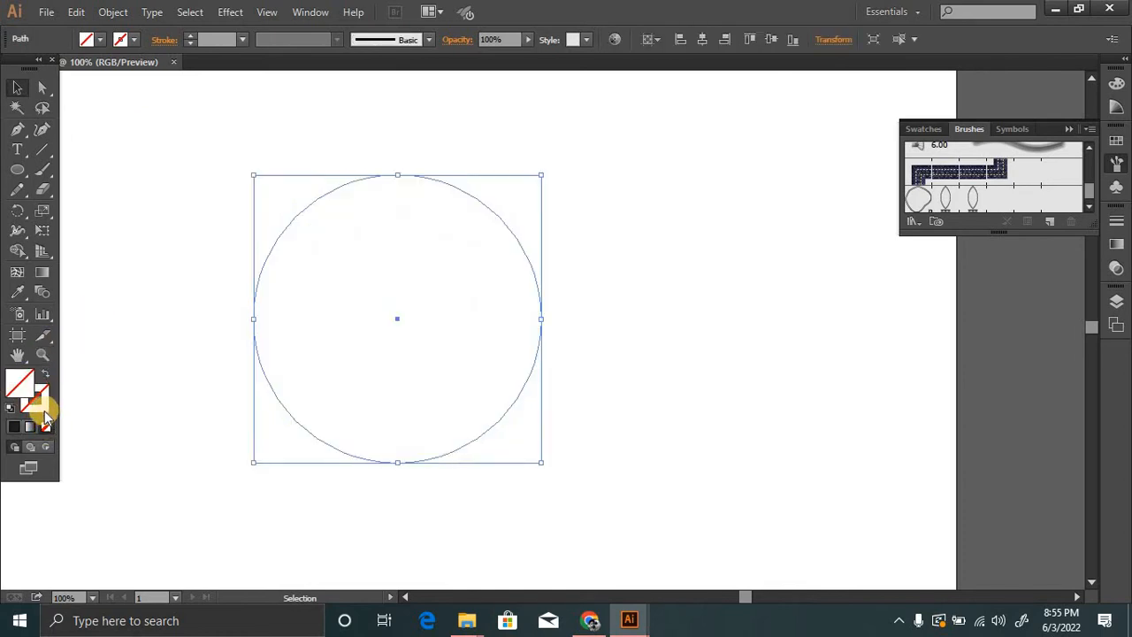
{"action": "left_click", "coordinate": [13, 428]}
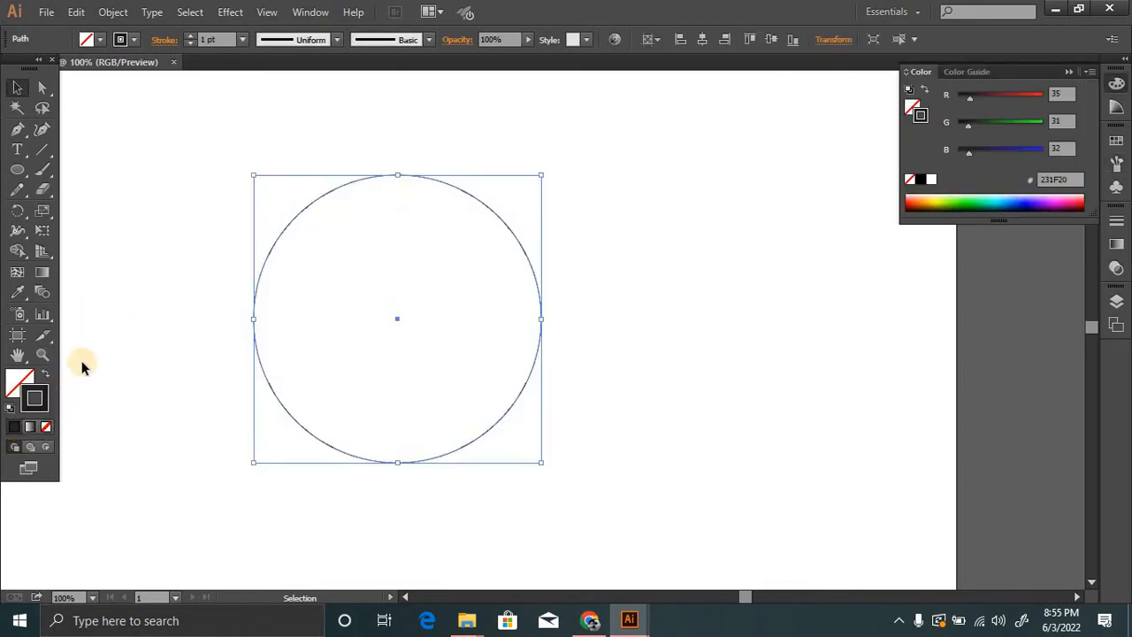
{"action": "double_click", "coordinate": [37, 402]}
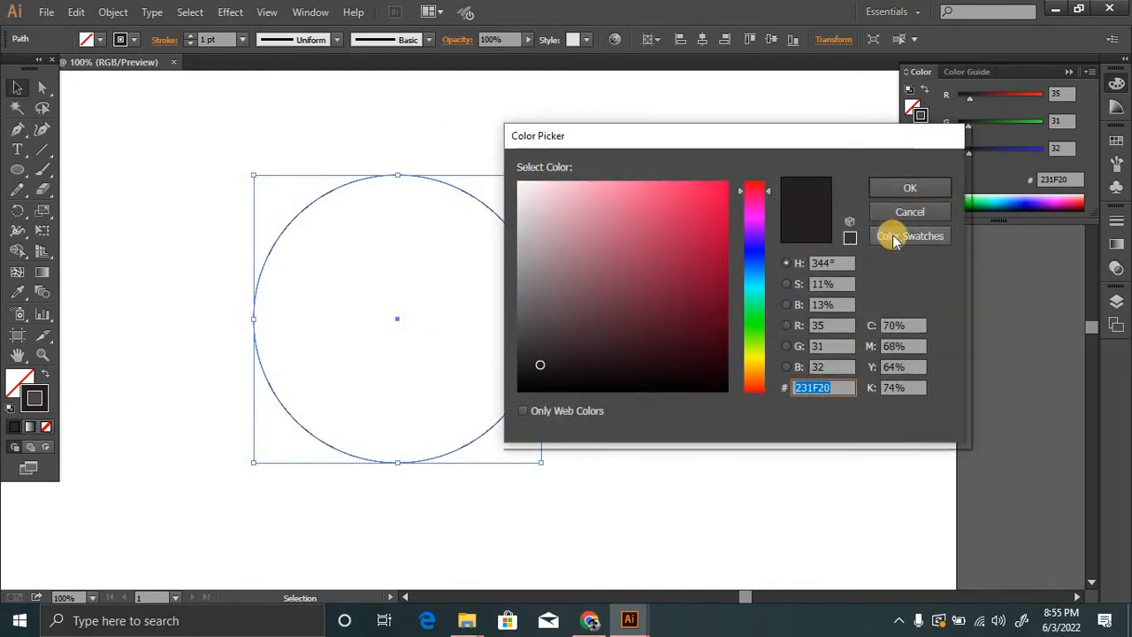
{"action": "key", "text": "Escape"}
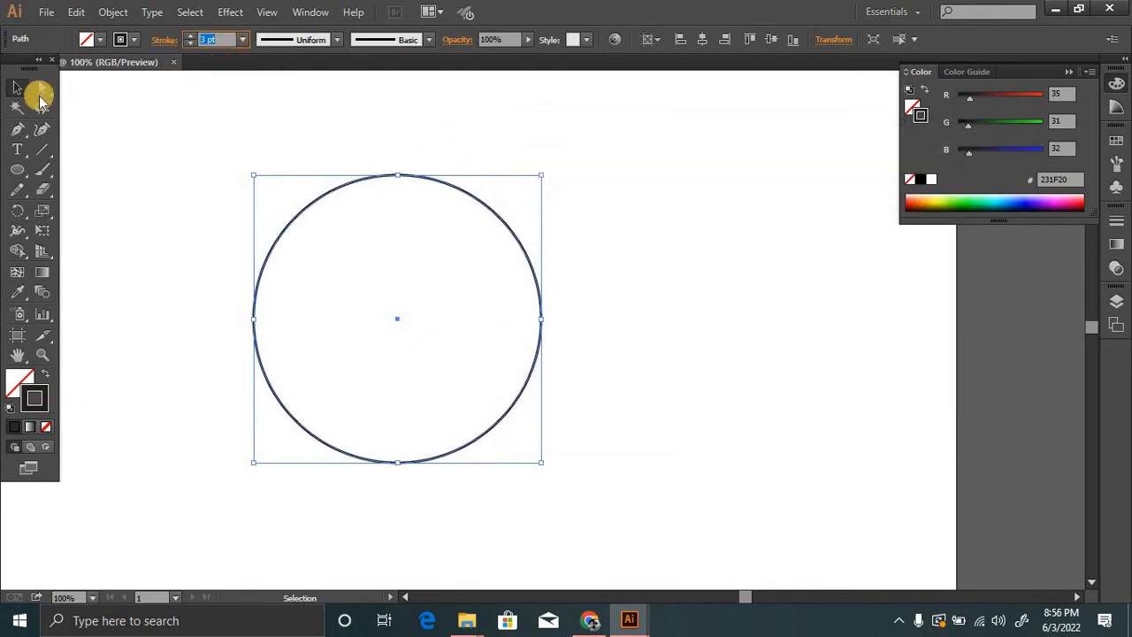
{"action": "left_click", "coordinate": [148, 112]}
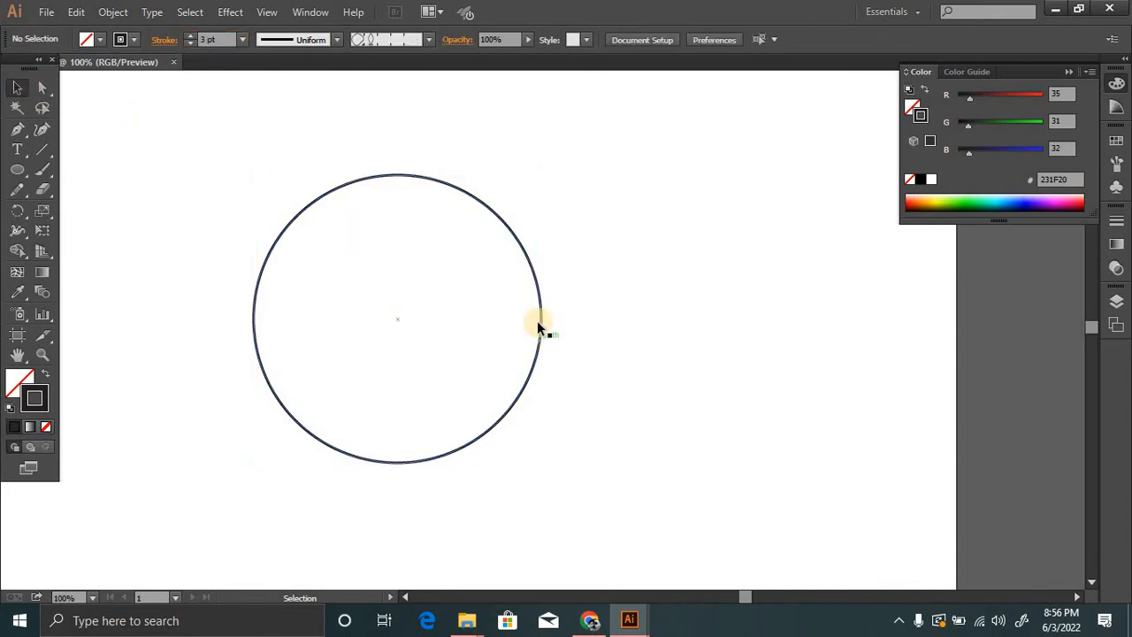
Copy the outlined circle and paste the duplicate in front at the same position.
{"action": "key", "text": "ctrl+alt+space"}
{"action": "left_click", "coordinate": [476, 325], "text": "ctrl+alt"}
{"action": "left_click", "coordinate": [531, 328], "text": "ctrl"}
{"action": "left_click_drag", "start_coordinate": [530, 329], "coordinate": [484, 338]}
{"action": "left_click_drag", "start_coordinate": [693, 222], "coordinate": [475, 384]}
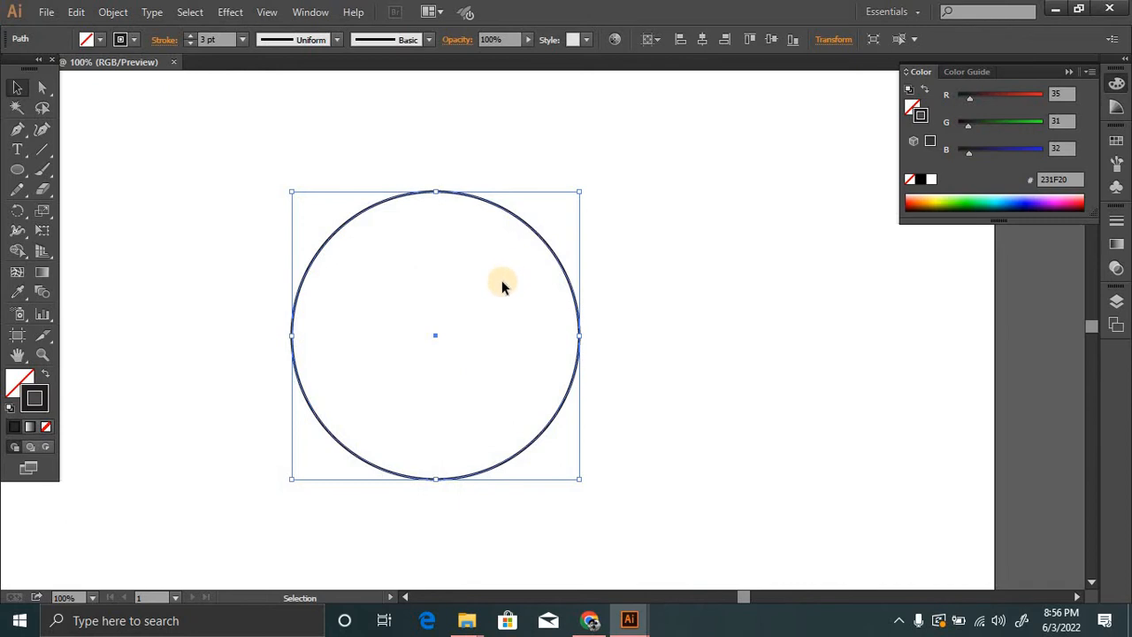
{"action": "key", "text": "ctrl+c"}
{"action": "key", "text": "ctrl+f"}
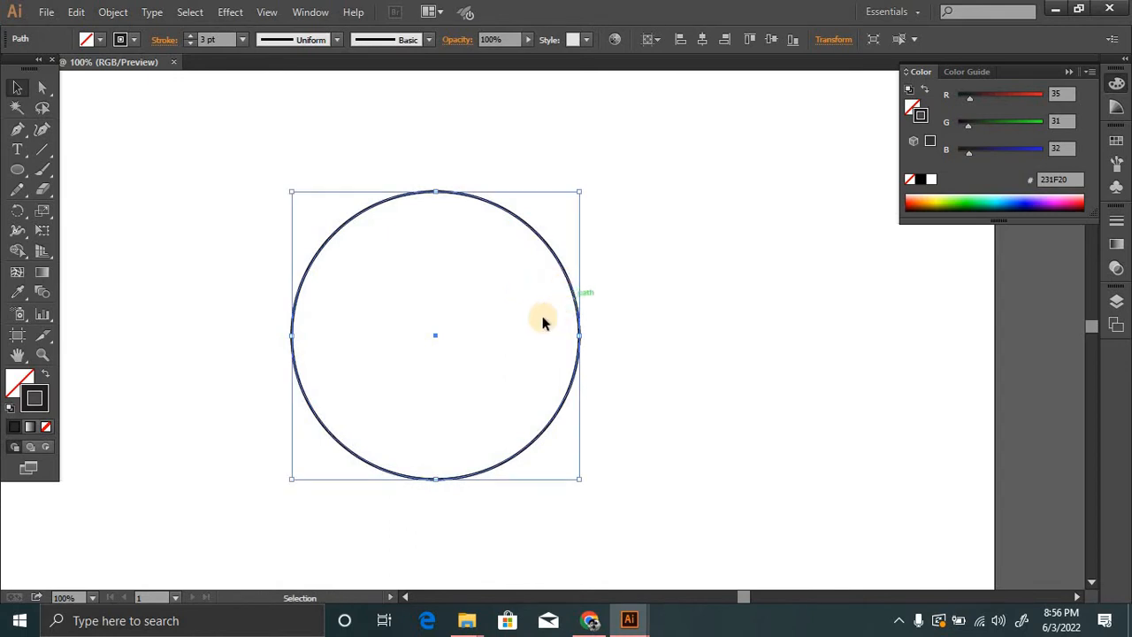
Move the duplicate circle horizontally to the right so it overlaps the original by about a third of its width.
{"action": "key", "text": "ctrl+plus"}
{"action": "left_click", "coordinate": [698, 313]}
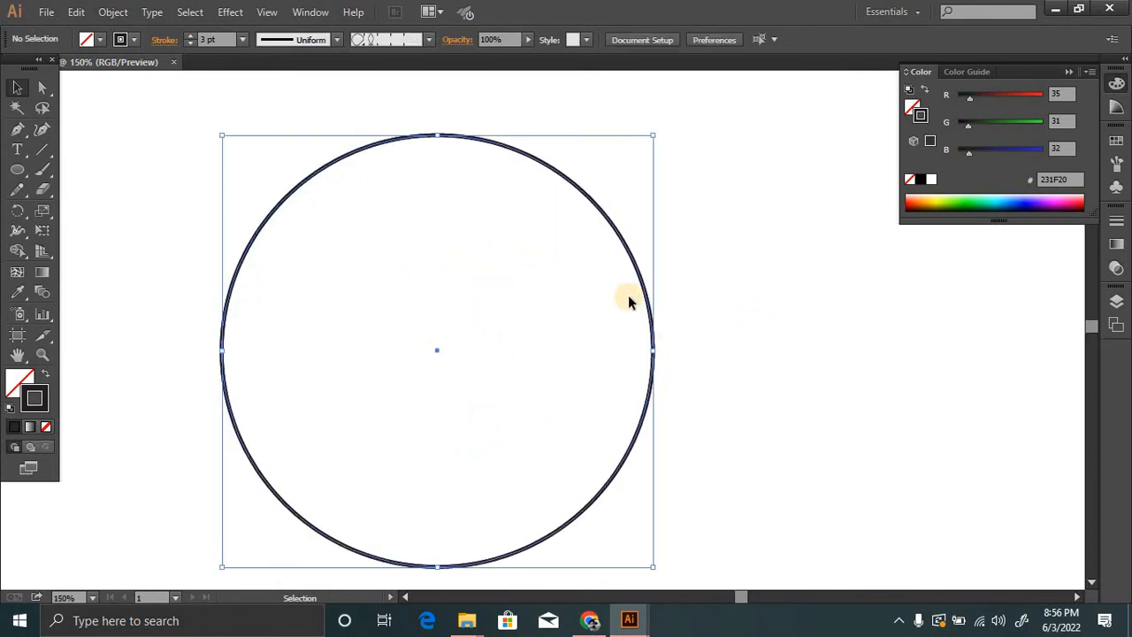
{"action": "left_click", "coordinate": [632, 263]}
{"action": "left_click", "coordinate": [536, 328], "text": "ctrl+alt"}
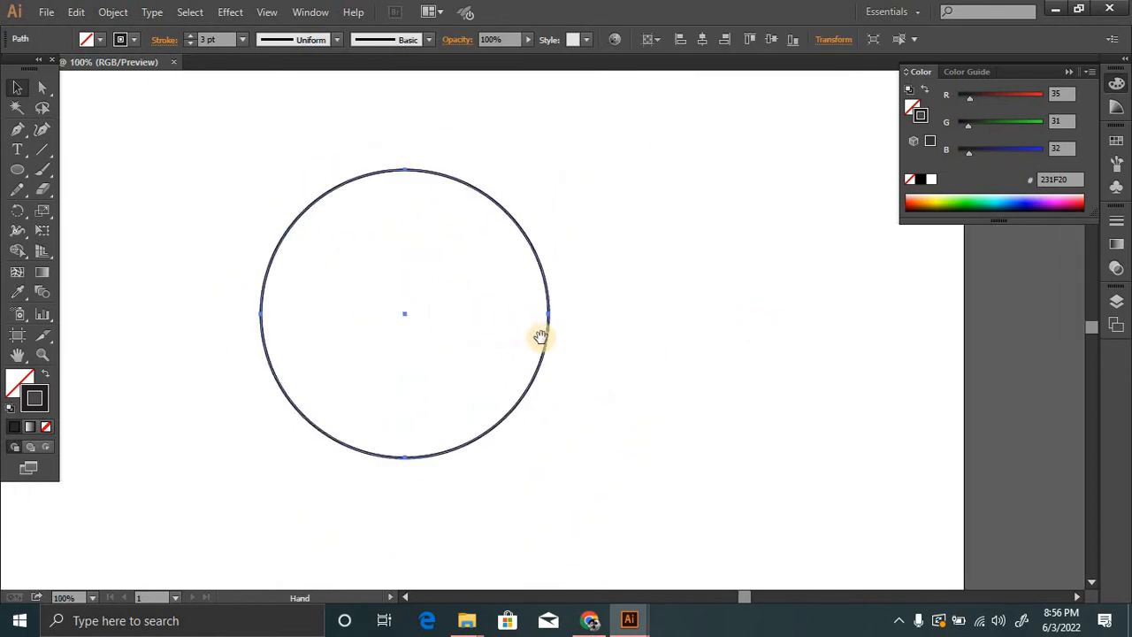
{"action": "left_click_drag", "start_coordinate": [541, 337], "coordinate": [480, 336]}
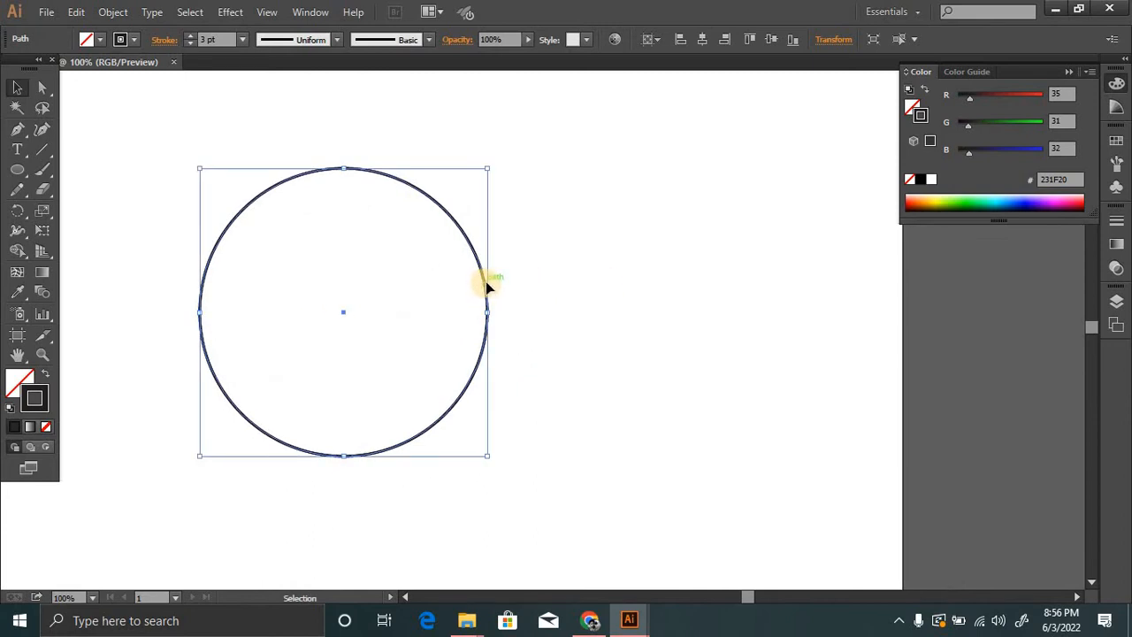
{"action": "left_click_drag", "start_coordinate": [486, 285], "coordinate": [682, 293]}
{"action": "left_click", "coordinate": [766, 327]}
Remove the outer parts of both overlapping circles with the Shape Builder tool, keeping only the central leaf shape.
{"action": "left_click", "coordinate": [521, 302], "text": "ctrl"}
{"action": "left_click_drag", "start_coordinate": [528, 356], "coordinate": [497, 332]}
{"action": "left_click", "coordinate": [531, 323], "text": "ctrl+alt"}
{"action": "left_click_drag", "start_coordinate": [673, 115], "coordinate": [123, 451]}
{"action": "left_click_drag", "start_coordinate": [448, 283], "coordinate": [452, 230]}
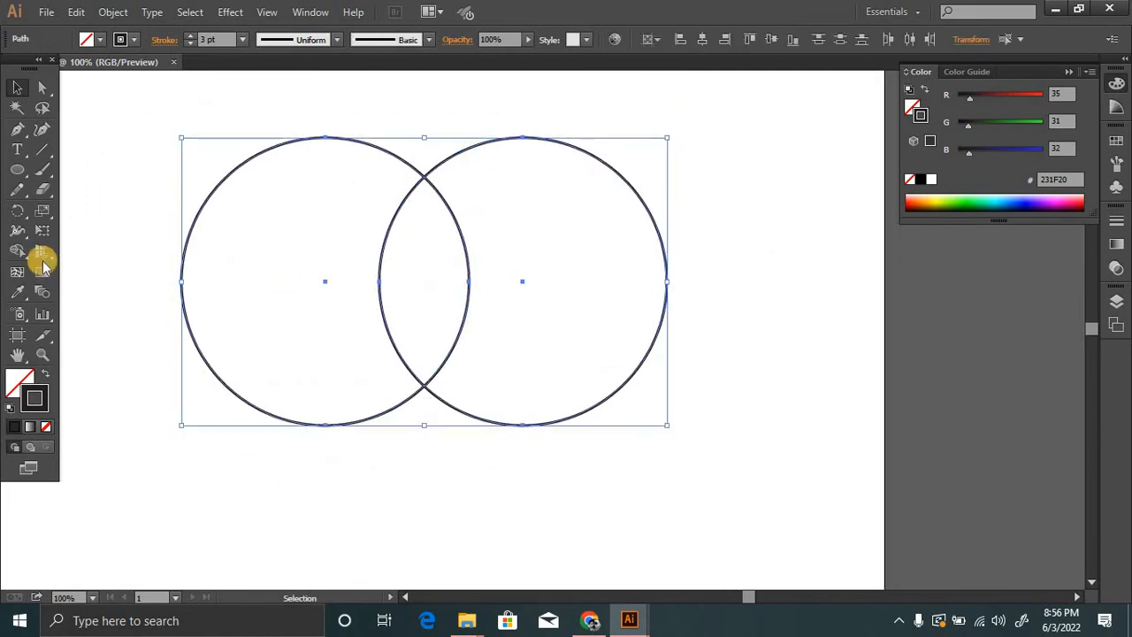
{"action": "key", "text": "shift+m"}
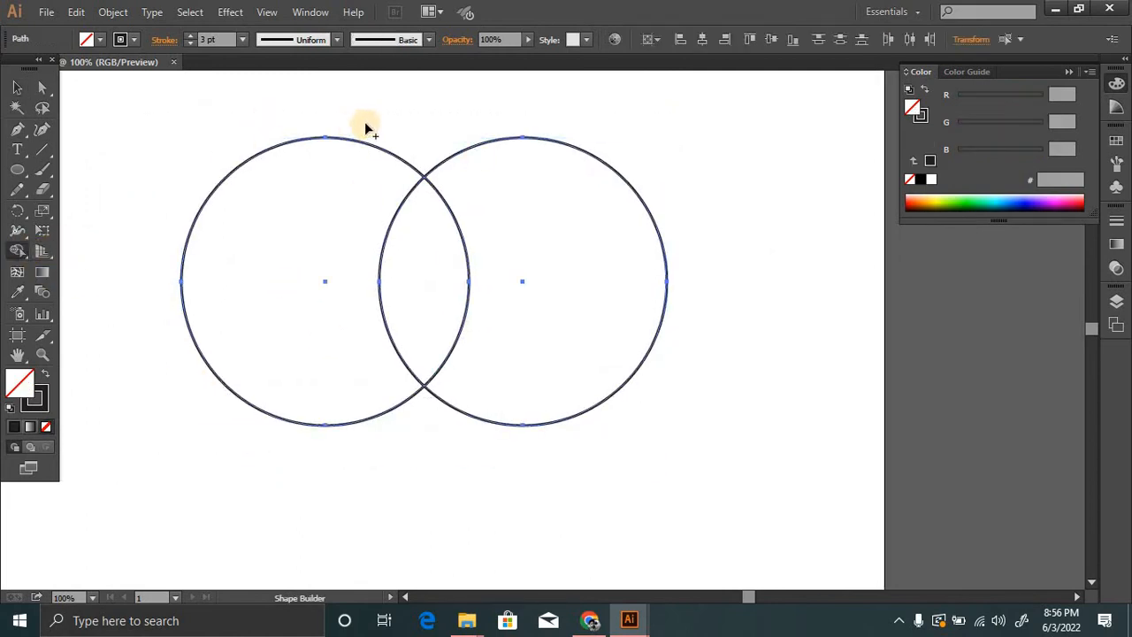
{"action": "left_click_drag", "start_coordinate": [381, 112], "coordinate": [275, 256]}
{"action": "left_click_drag", "start_coordinate": [500, 113], "coordinate": [574, 301]}
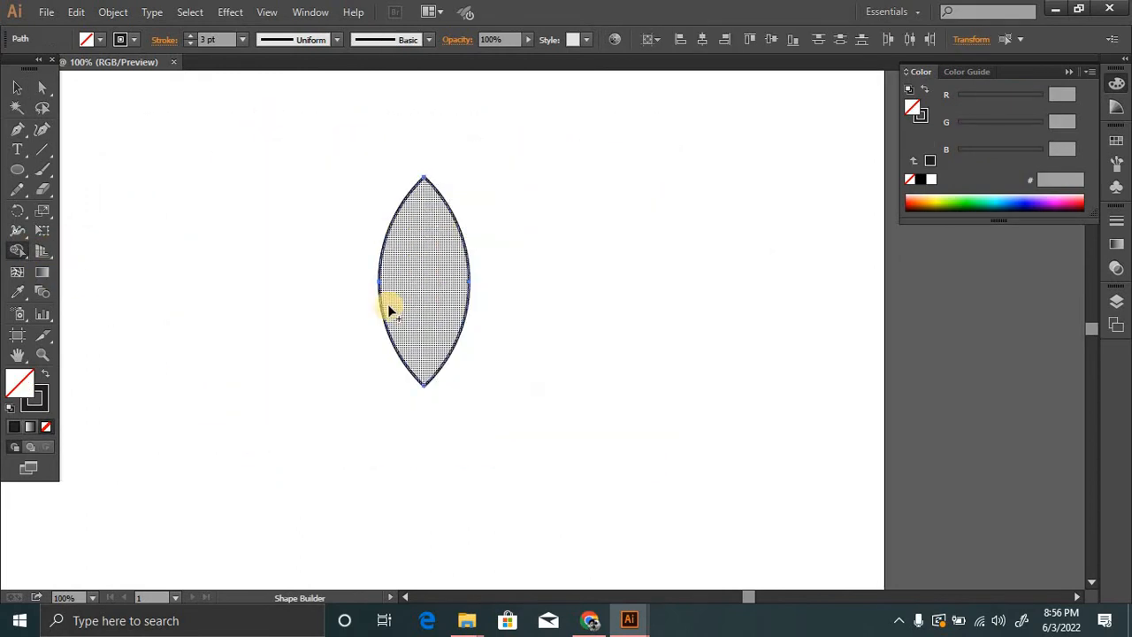
{"action": "left_click", "coordinate": [431, 295]}
{"action": "left_click", "coordinate": [17, 88]}
{"action": "left_click", "coordinate": [185, 148]}
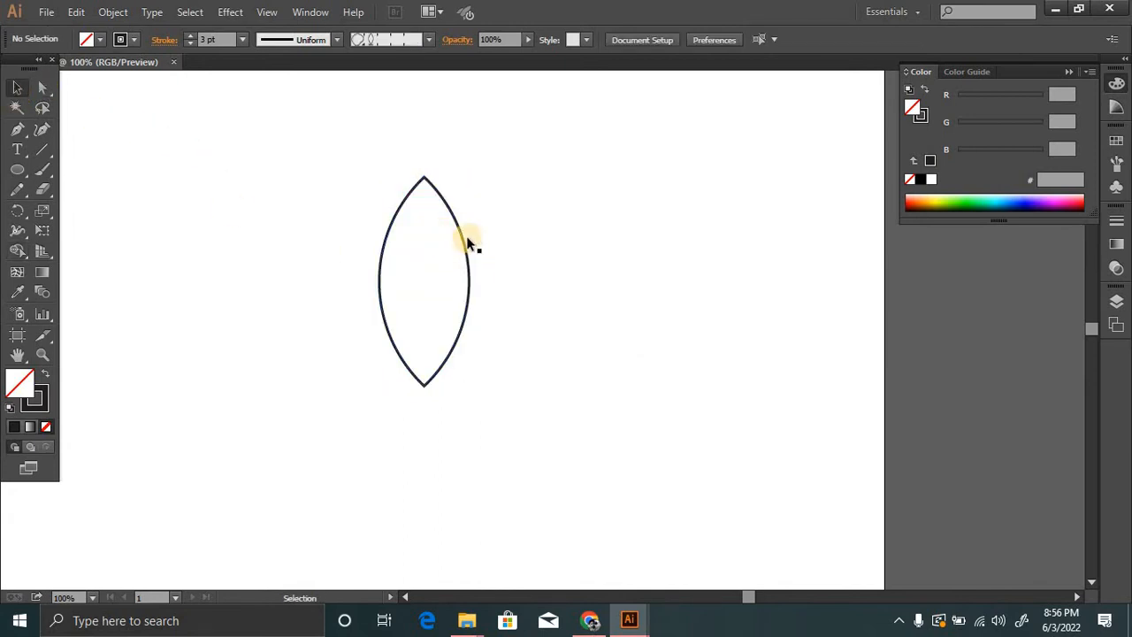
Draw two vertical lines touching the leaf's left and right edges and extending beyond both of its tips.
{"action": "left_click", "coordinate": [493, 280], "text": "ctrl"}
{"action": "left_click_drag", "start_coordinate": [533, 303], "coordinate": [469, 231]}
{"action": "left_click", "coordinate": [512, 298], "text": "ctrl+alt"}
{"action": "left_click", "coordinate": [529, 325], "text": "ctrl"}
{"action": "left_click", "coordinate": [533, 329], "text": "ctrl"}
{"action": "left_click", "coordinate": [523, 339], "text": "ctrl+alt"}
{"action": "left_click_drag", "start_coordinate": [523, 342], "coordinate": [481, 370]}
{"action": "left_click", "coordinate": [43, 151]}
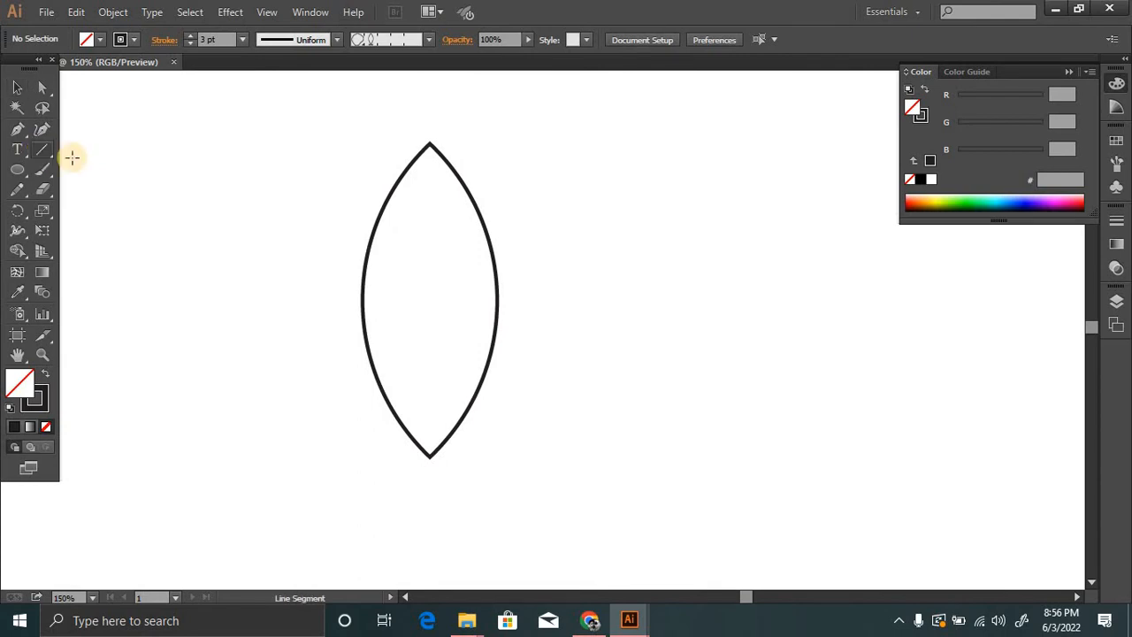
{"action": "left_click", "coordinate": [526, 339], "text": "ctrl+alt"}
{"action": "left_click_drag", "start_coordinate": [559, 366], "coordinate": [550, 334]}
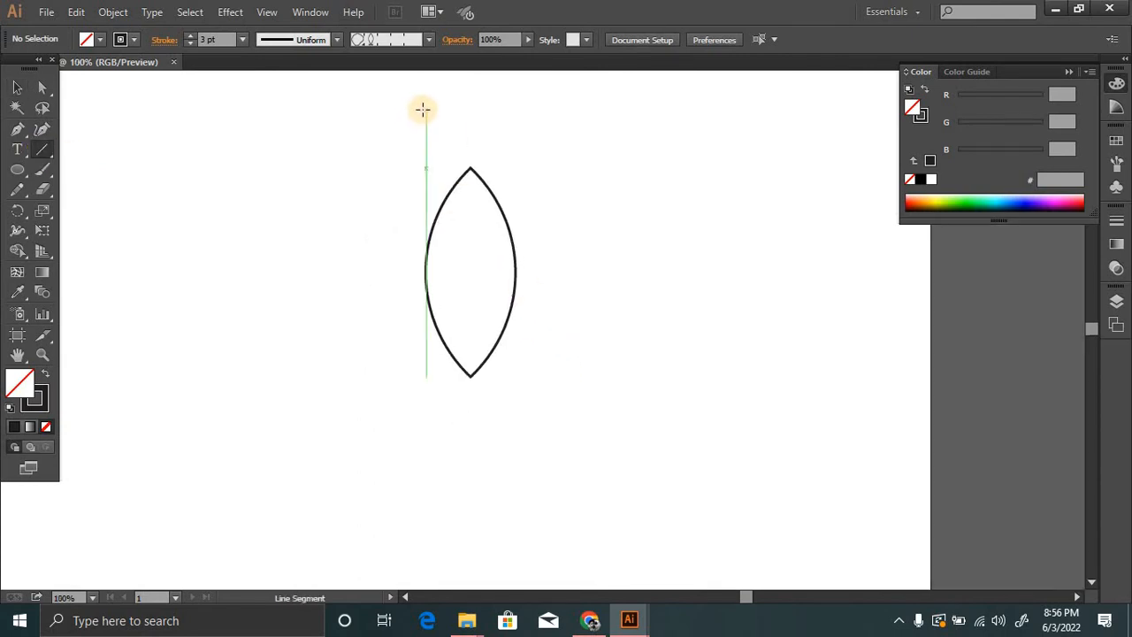
{"action": "left_click_drag", "start_coordinate": [422, 109], "coordinate": [416, 506]}
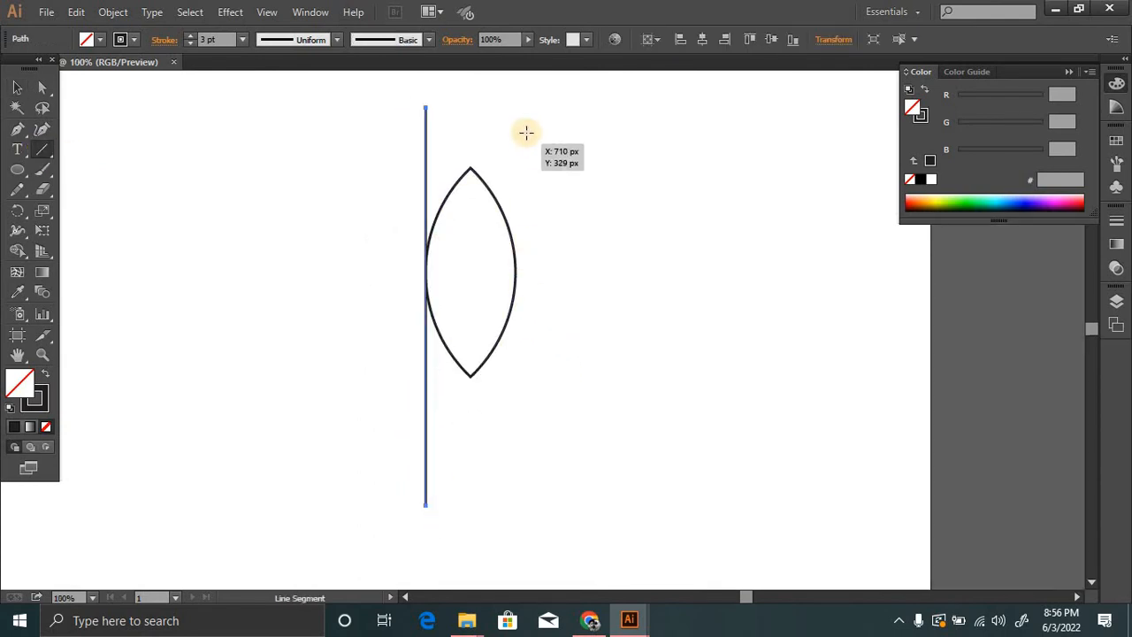
{"action": "left_click_drag", "start_coordinate": [516, 108], "coordinate": [519, 506]}
{"action": "left_click", "coordinate": [17, 86]}
{"action": "left_click", "coordinate": [231, 182]}
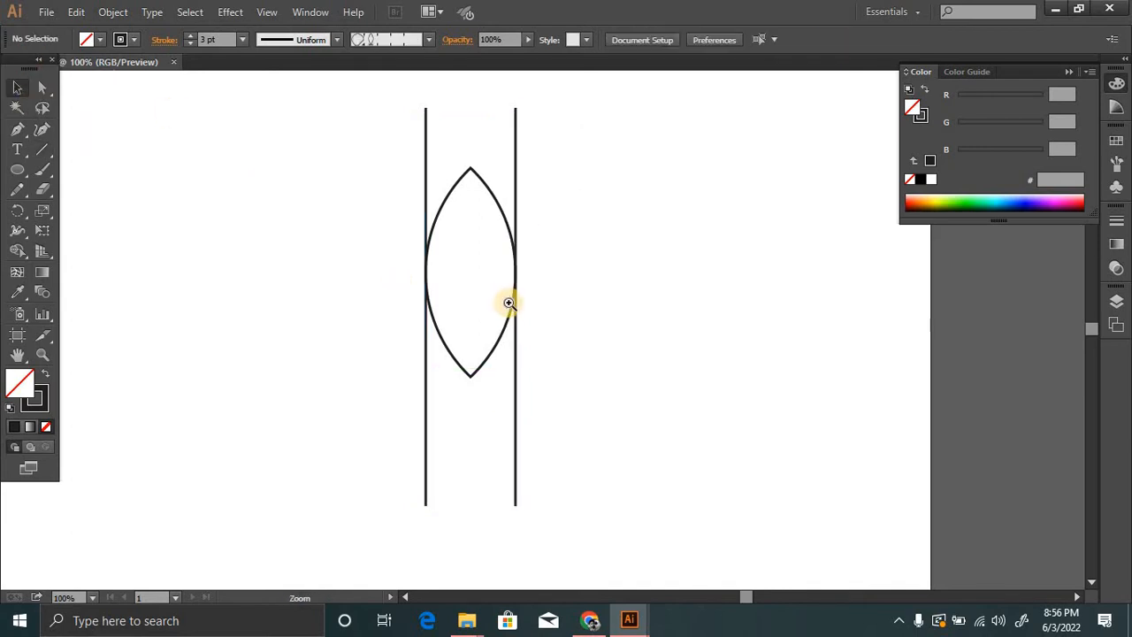
Place a copy of the leaf inside the original, scaled down proportionally about the same centre.
{"action": "left_click", "coordinate": [509, 303], "text": "ctrl"}
{"action": "double_click", "coordinate": [521, 311], "text": "ctrl"}
{"action": "left_click_drag", "start_coordinate": [569, 224], "coordinate": [486, 340]}
{"action": "left_click", "coordinate": [516, 212]}
{"action": "left_click", "coordinate": [543, 301], "text": "ctrl+alt"}
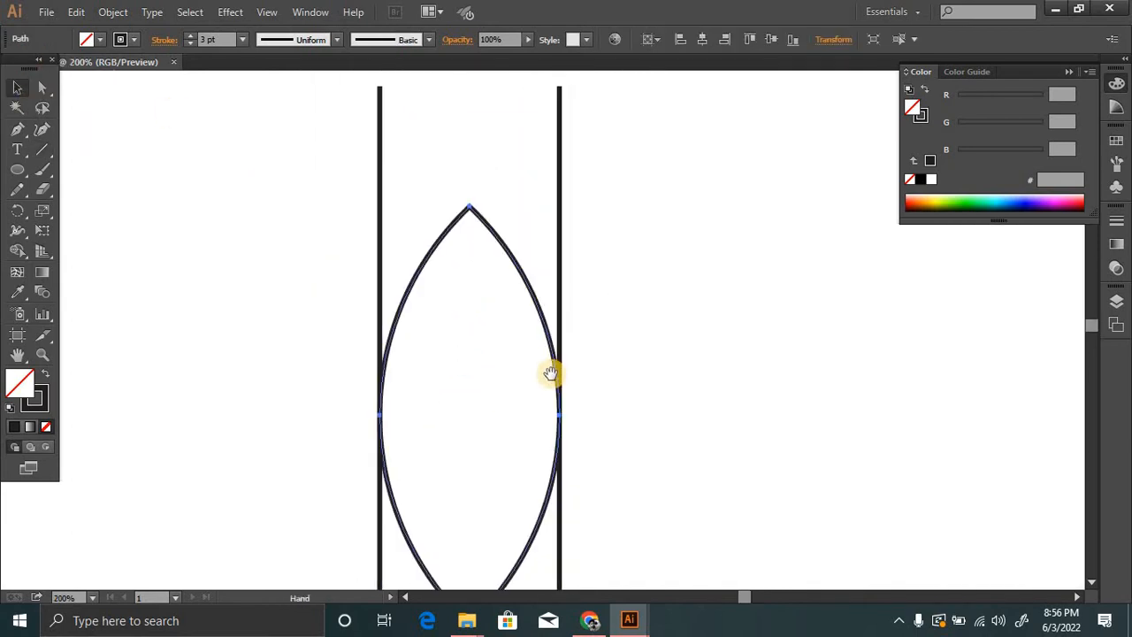
{"action": "left_click_drag", "start_coordinate": [551, 374], "coordinate": [520, 299]}
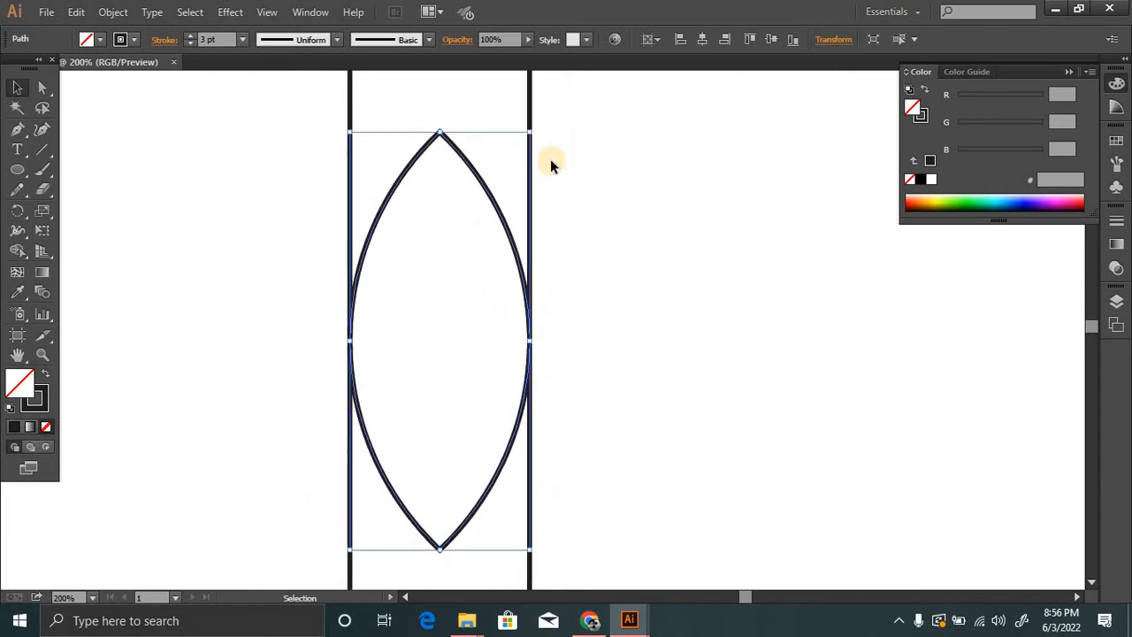
{"action": "left_click_drag", "start_coordinate": [529, 132], "coordinate": [496, 204]}
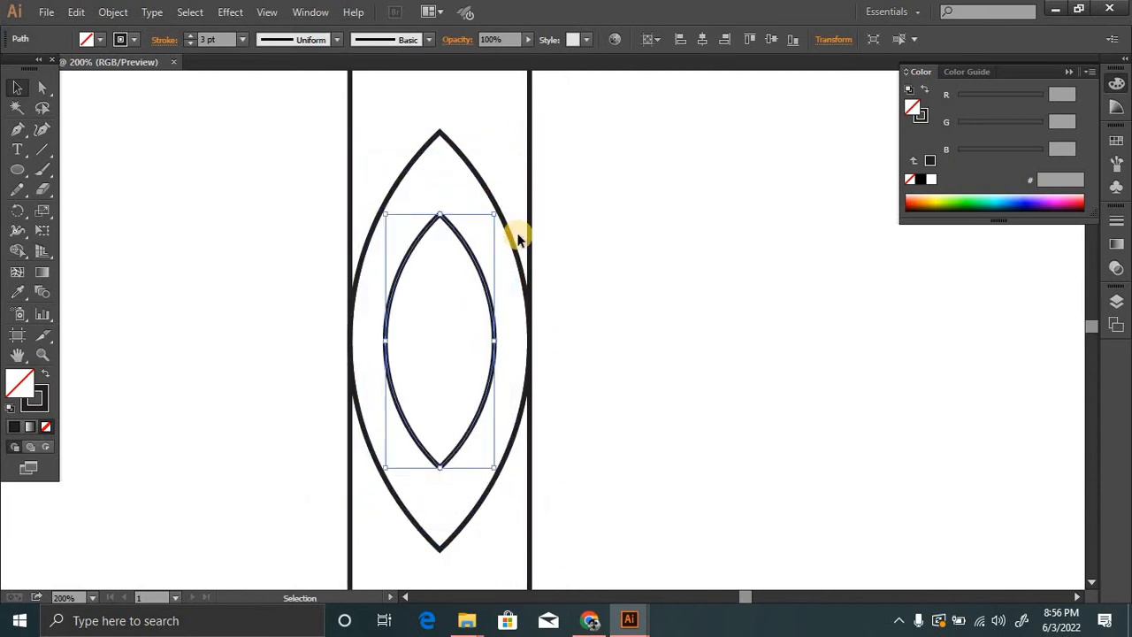
{"action": "left_click", "coordinate": [521, 377], "text": "ctrl"}
{"action": "left_click", "coordinate": [546, 360], "text": "ctrl+alt"}
{"action": "left_click_drag", "start_coordinate": [546, 360], "coordinate": [492, 249]}
{"action": "left_click", "coordinate": [652, 313]}
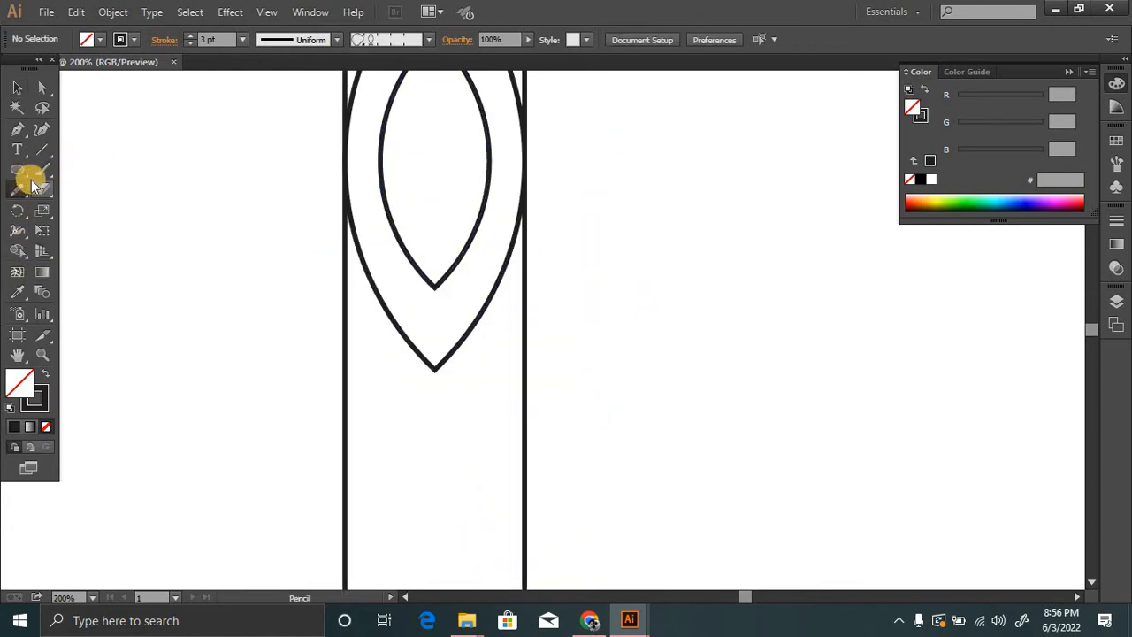
Draw a narrow horizontal rectangle spanning the two vertical lines just below the leaf's lower tip.
{"action": "left_click_drag", "start_coordinate": [26, 176], "coordinate": [71, 167]}
{"action": "left_click", "coordinate": [456, 381], "text": "ctrl"}
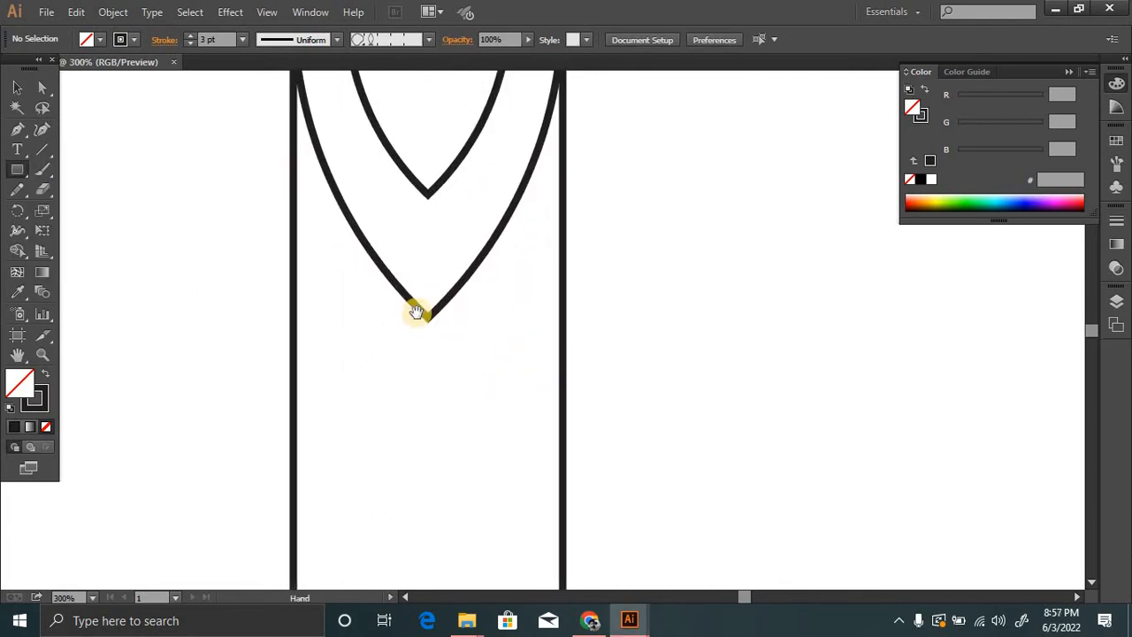
{"action": "left_click_drag", "start_coordinate": [417, 312], "coordinate": [414, 287]}
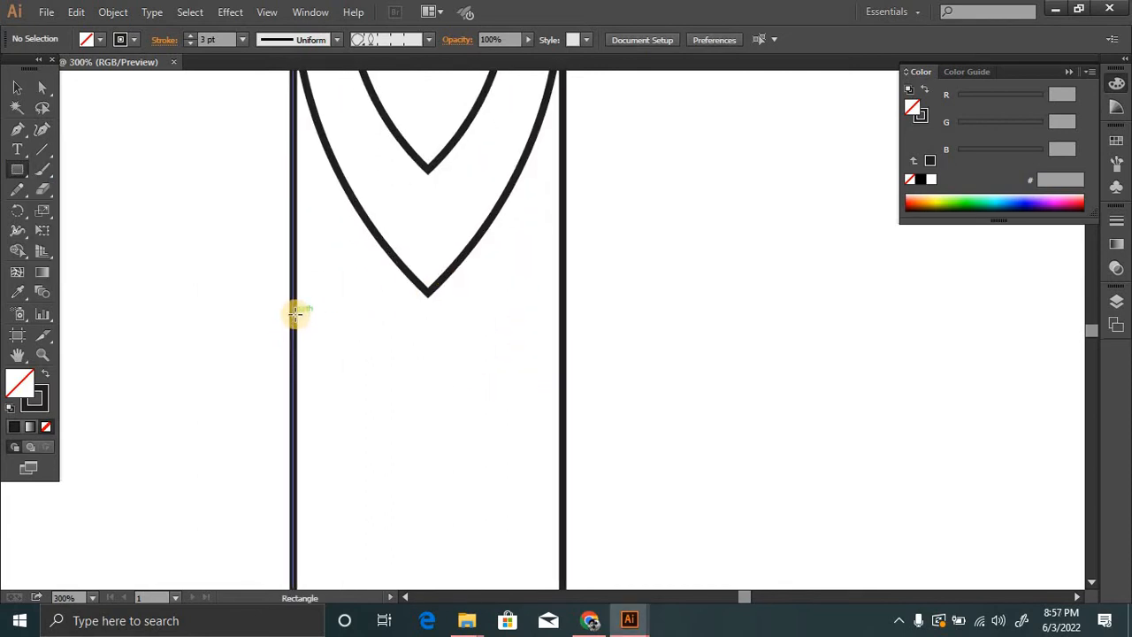
{"action": "left_click_drag", "start_coordinate": [296, 313], "coordinate": [557, 348]}
Remove the rectangle's stroke and fill it with the dark colour 231F20.
{"action": "left_click_drag", "start_coordinate": [459, 383], "coordinate": [442, 323]}
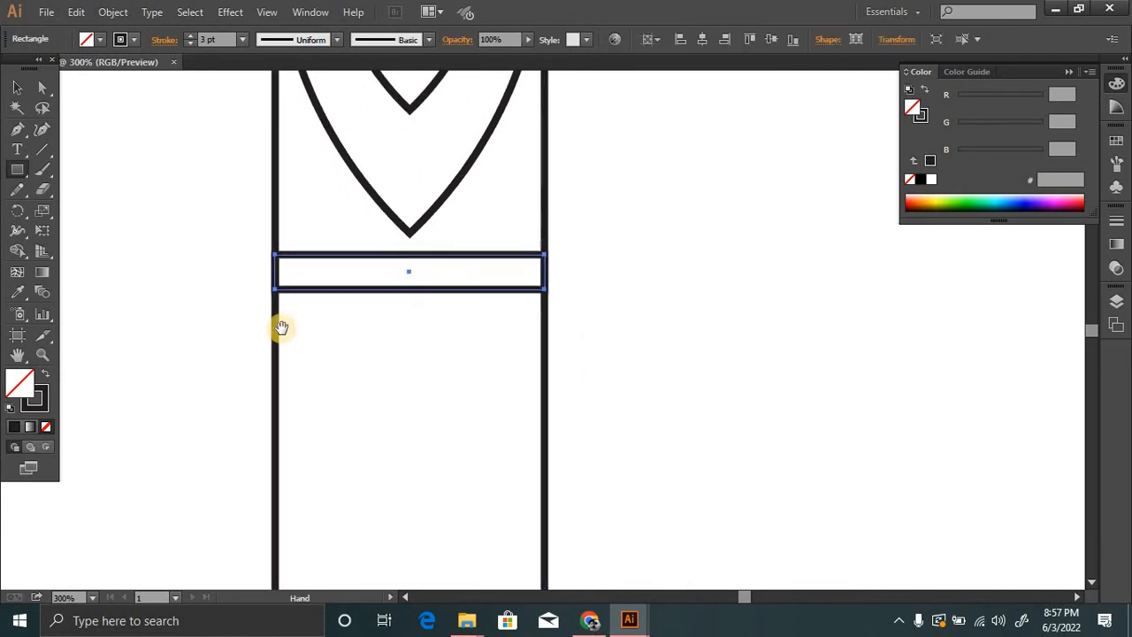
{"action": "left_click", "coordinate": [46, 408]}
{"action": "left_click", "coordinate": [46, 427]}
{"action": "left_click", "coordinate": [18, 383]}
{"action": "left_click", "coordinate": [15, 427]}
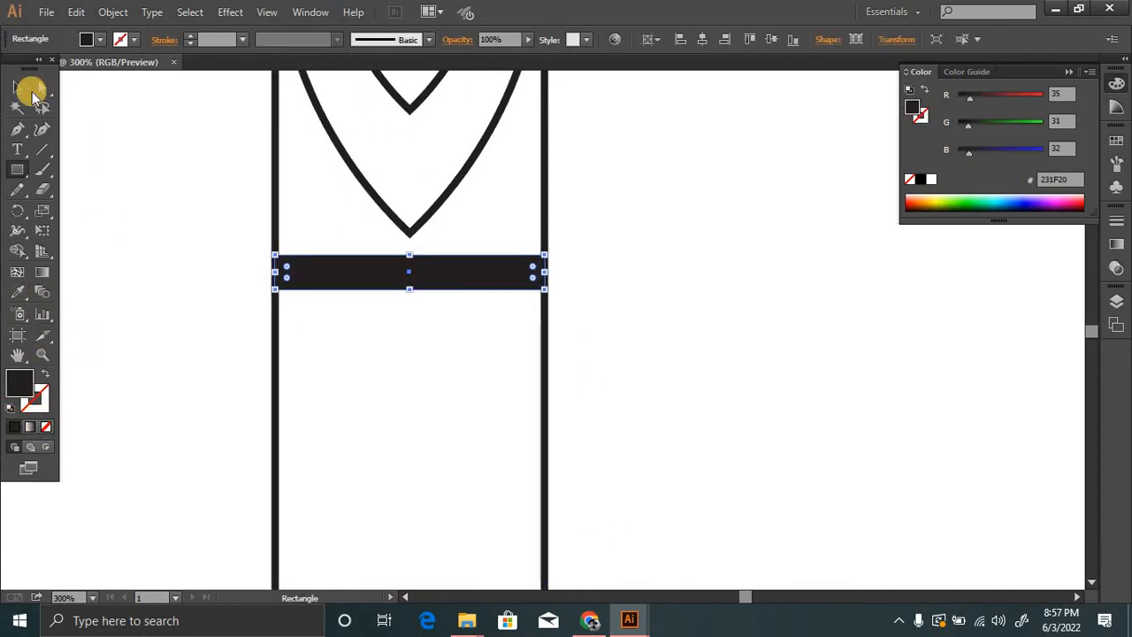
Add a thinner copy of the bar beneath it, and place a vertically mirrored copy of both bars a short distance below.
{"action": "left_click", "coordinate": [29, 90]}
{"action": "left_click", "coordinate": [392, 277]}
{"action": "left_click_drag", "start_coordinate": [370, 277], "coordinate": [411, 307]}
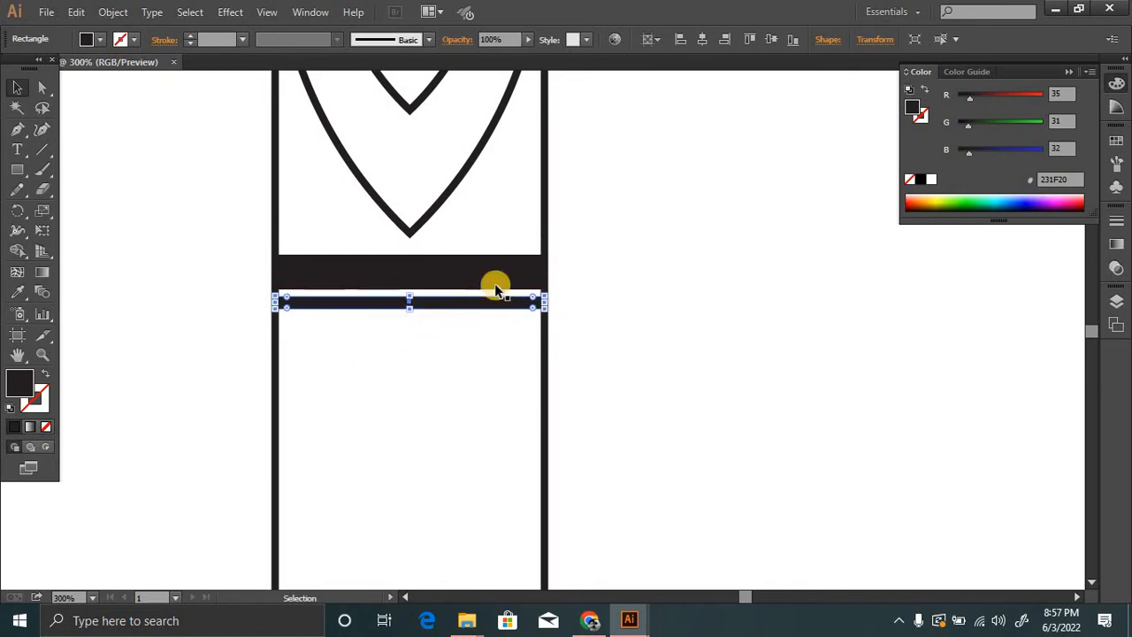
{"action": "left_click_drag", "start_coordinate": [448, 346], "coordinate": [399, 389]}
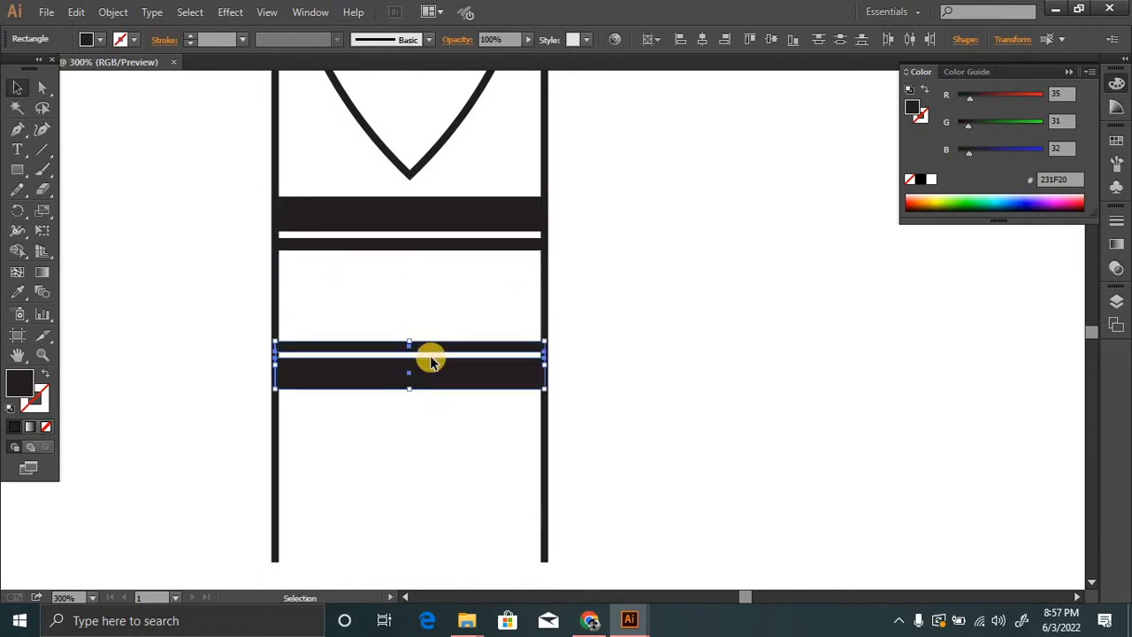
{"action": "left_click_drag", "start_coordinate": [433, 354], "coordinate": [496, 330]}
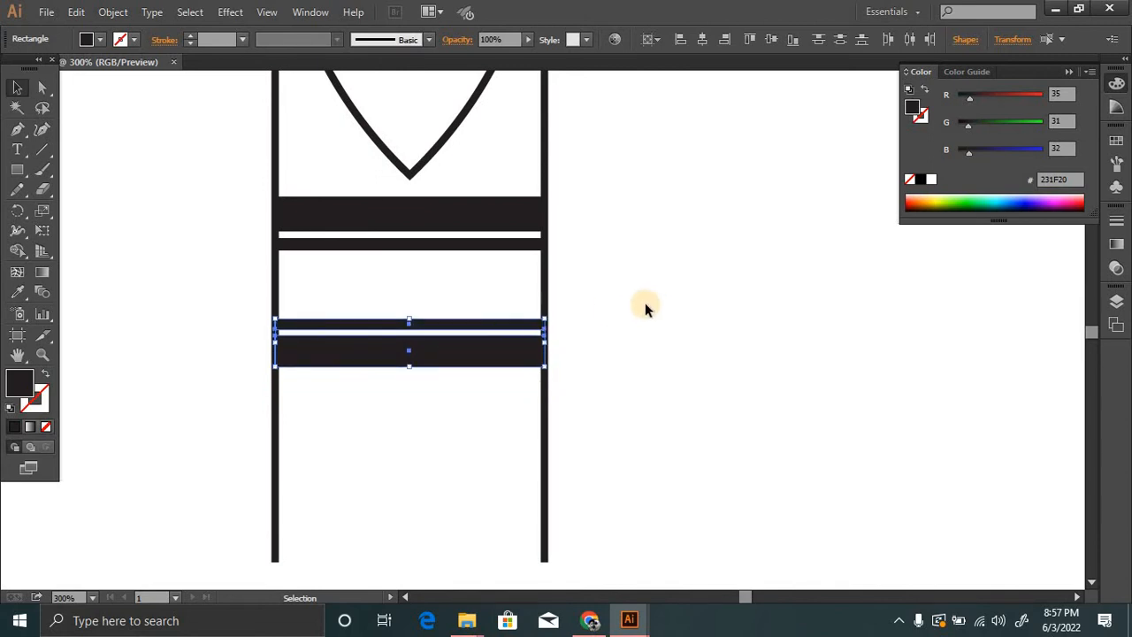
Draw three equal dark circles, evenly spaced in a row, in the gap between the two pairs of horizontal bars.
{"action": "left_click", "coordinate": [647, 306]}
{"action": "left_click", "coordinate": [455, 271], "text": "ctrl+alt"}
{"action": "left_click", "coordinate": [499, 246], "text": "ctrl+alt"}
{"action": "left_click_drag", "start_coordinate": [590, 239], "coordinate": [554, 288]}
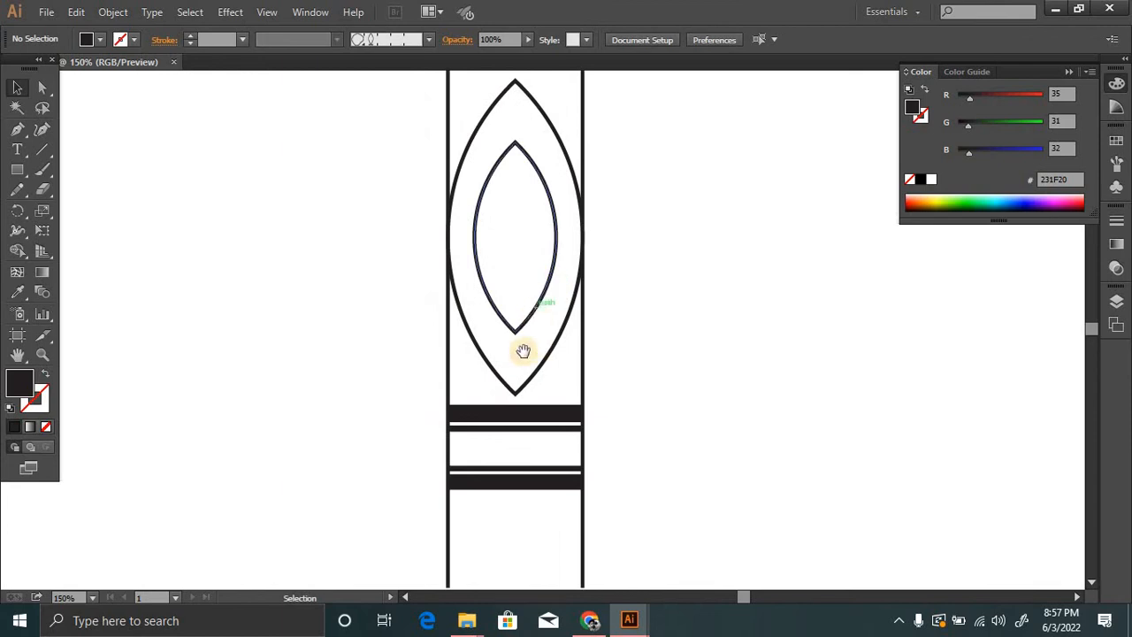
{"action": "left_click_drag", "start_coordinate": [523, 352], "coordinate": [508, 254]}
{"action": "left_click_drag", "start_coordinate": [33, 179], "coordinate": [77, 209]}
{"action": "left_click", "coordinate": [511, 323], "text": "ctrl"}
{"action": "left_click", "coordinate": [517, 327], "text": "ctrl"}
{"action": "left_click_drag", "start_coordinate": [551, 370], "coordinate": [535, 333]}
{"action": "left_click", "coordinate": [534, 333], "text": "ctrl"}
{"action": "left_click", "coordinate": [533, 334], "text": "ctrl"}
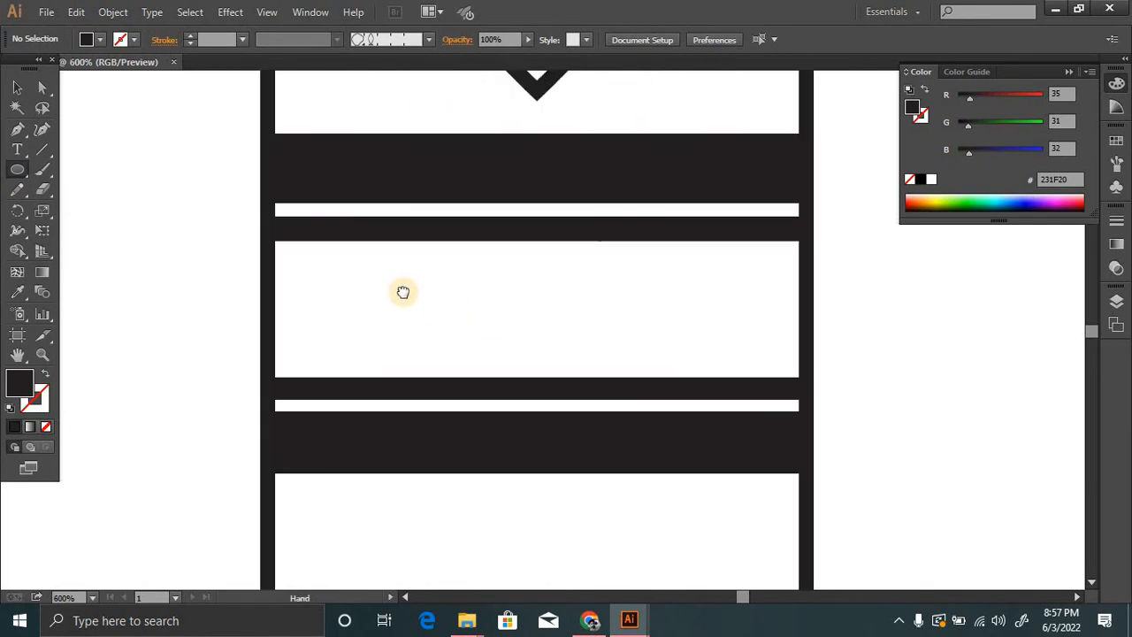
{"action": "left_click_drag", "start_coordinate": [402, 293], "coordinate": [332, 281]}
{"action": "mouse_move", "coordinate": [240, 261]}
{"action": "left_mouse_down"}
{"action": "mouse_move", "coordinate": [306, 323]}
{"action": "mouse_move", "coordinate": [293, 301]}
{"action": "mouse_move", "coordinate": [657, 320]}
{"action": "left_mouse_up"}
{"action": "left_click", "coordinate": [13, 84]}
{"action": "left_click", "coordinate": [540, 291], "text": "ctrl+alt"}
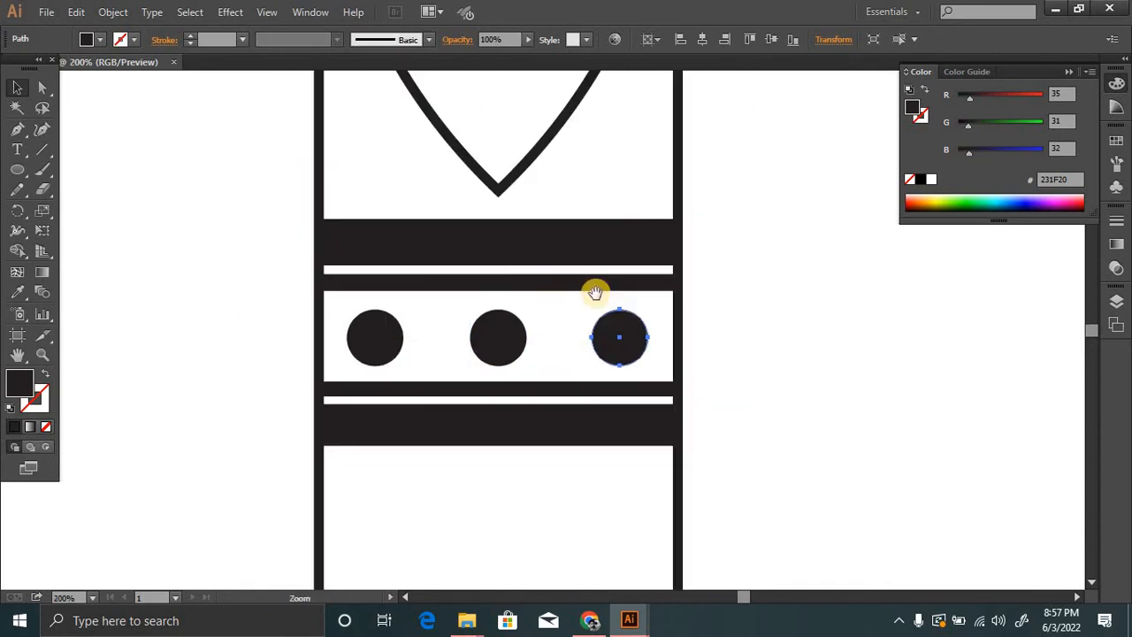
Delete the two vertical guide lines on either side of the leaf and bars.
{"action": "left_click", "coordinate": [595, 293], "text": "ctrl+alt"}
{"action": "left_click", "coordinate": [595, 293], "text": "ctrl+alt"}
{"action": "left_click_drag", "start_coordinate": [596, 293], "coordinate": [562, 396]}
{"action": "left_click", "coordinate": [546, 339], "text": "ctrl+alt"}
{"action": "left_click", "coordinate": [525, 344]}
{"action": "key", "text": "Delete"}
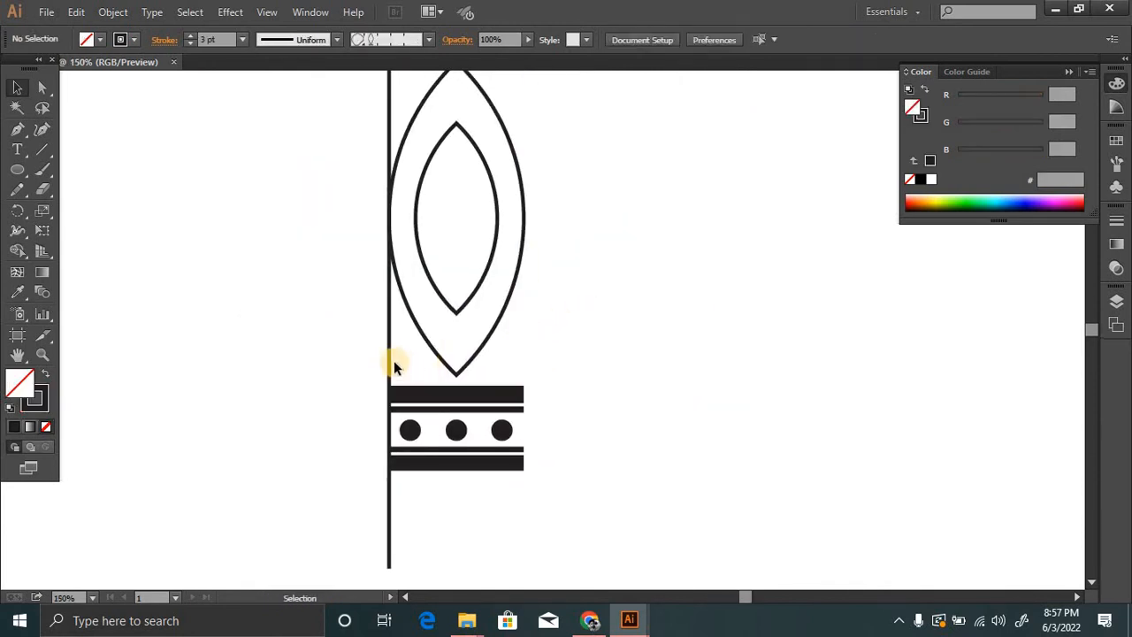
{"action": "left_click", "coordinate": [389, 358]}
{"action": "key", "text": "Delete"}
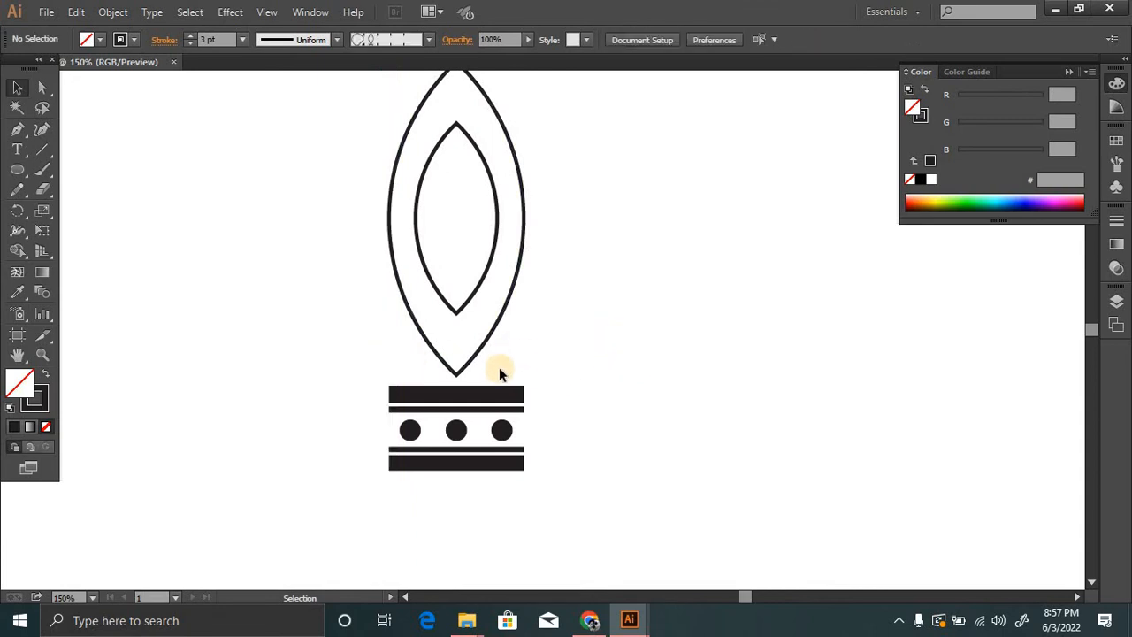
Group the nested leaves, bars and dots, and expand the group into filled shapes.
{"action": "left_click", "coordinate": [576, 313], "text": "ctrl+alt"}
{"action": "mouse_move", "coordinate": [384, 156]}
{"action": "left_mouse_down"}
{"action": "mouse_move", "coordinate": [538, 493]}
{"action": "mouse_move", "coordinate": [608, 501]}
{"action": "left_mouse_up"}
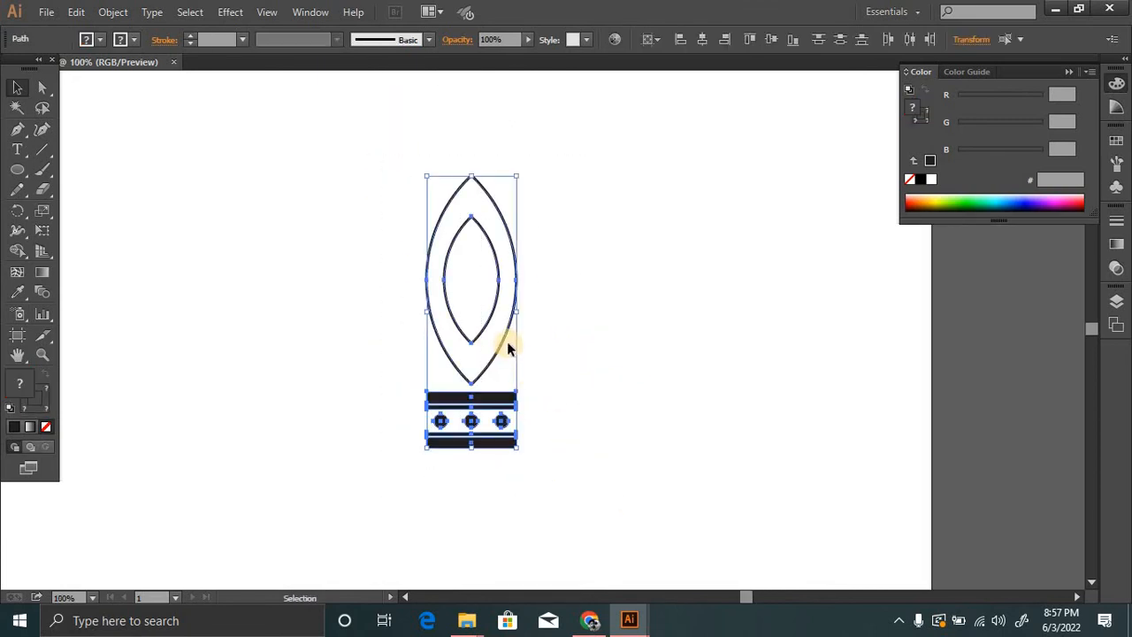
{"action": "key", "text": "ctrl+g"}
{"action": "left_click", "coordinate": [113, 11]}
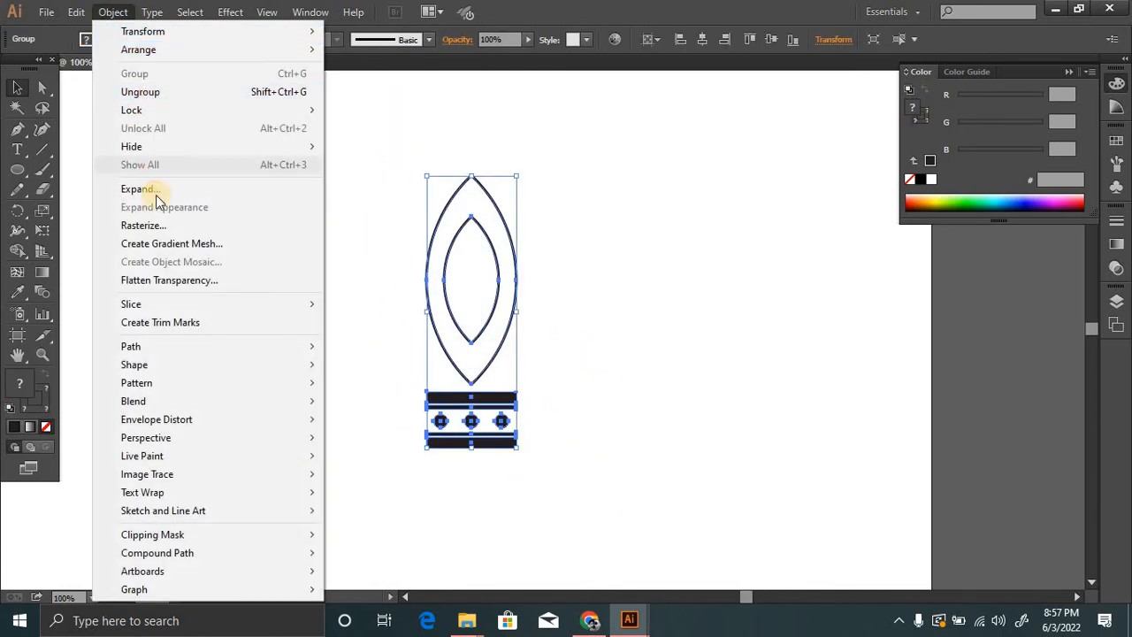
{"action": "left_click", "coordinate": [137, 188]}
{"action": "left_click", "coordinate": [555, 404]}
{"action": "left_click", "coordinate": [546, 339], "text": "ctrl+alt"}
{"action": "key", "text": "ctrl+shift+a"}
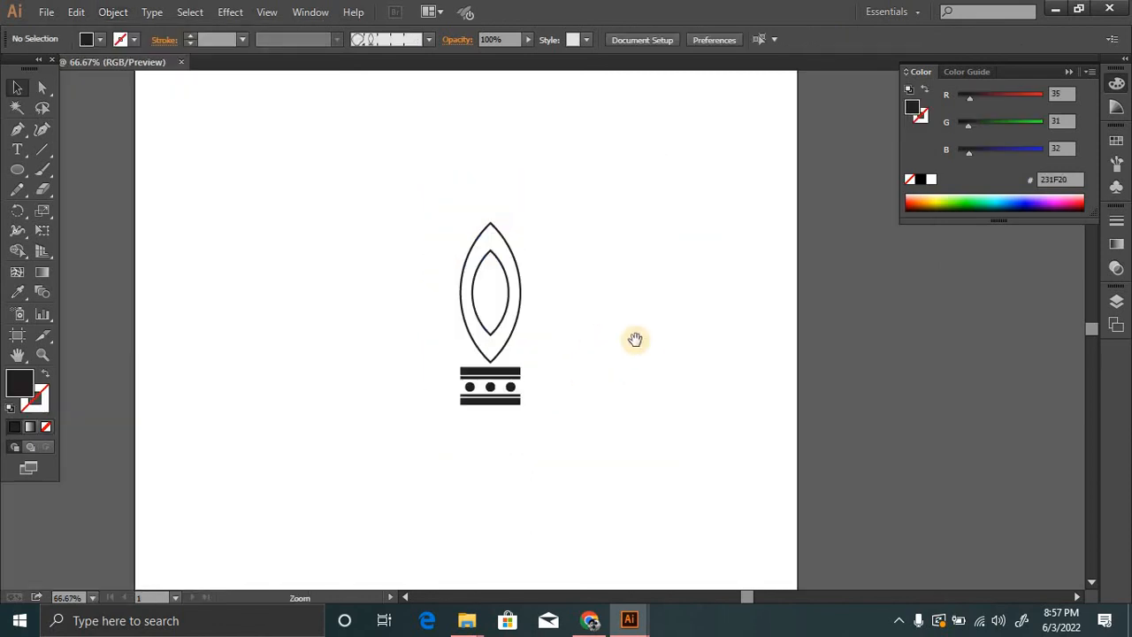
Create a new pattern brush from the leaf-and-bar group with the default brush options.
{"action": "left_click", "coordinate": [635, 338], "text": "ctrl+alt"}
{"action": "left_click", "coordinate": [1116, 166]}
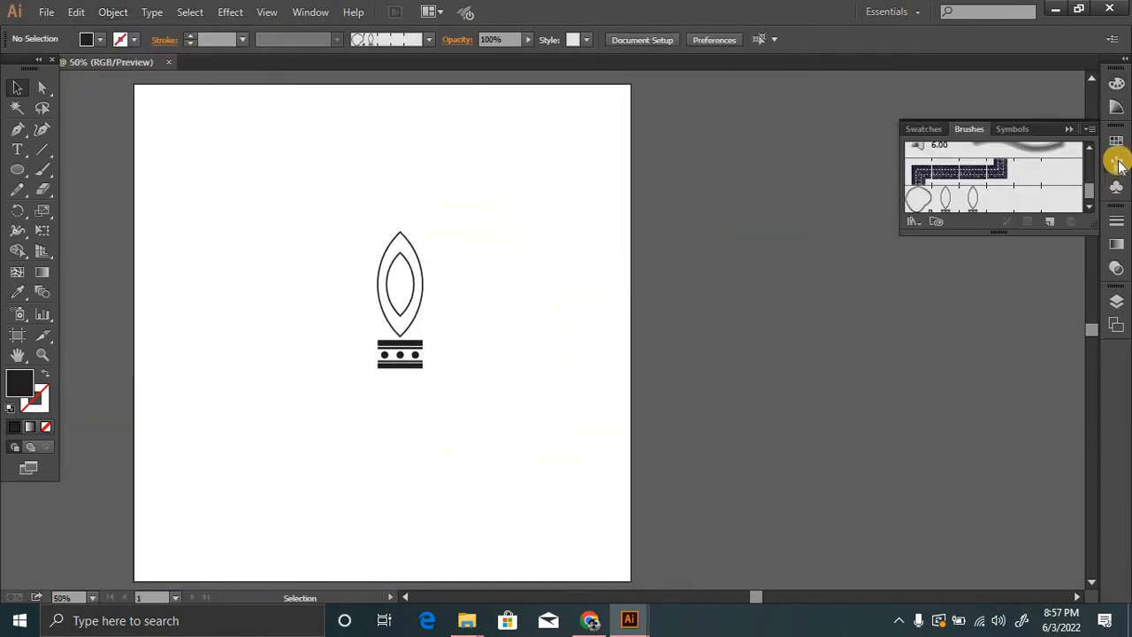
{"action": "left_click", "coordinate": [423, 301]}
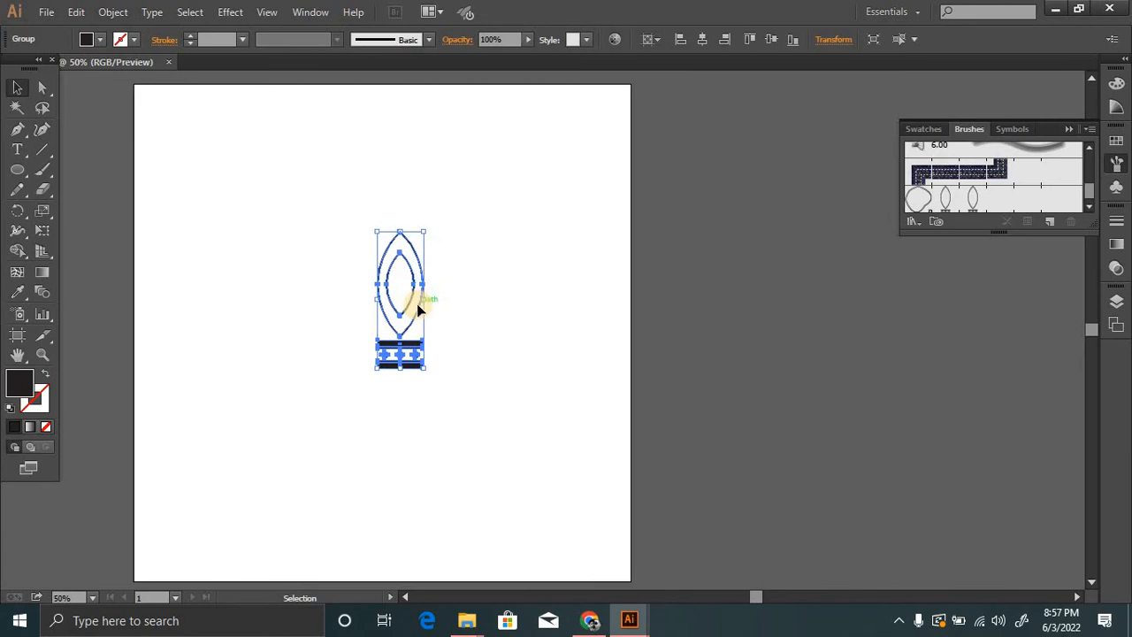
{"action": "left_click_drag", "start_coordinate": [419, 304], "coordinate": [1028, 166]}
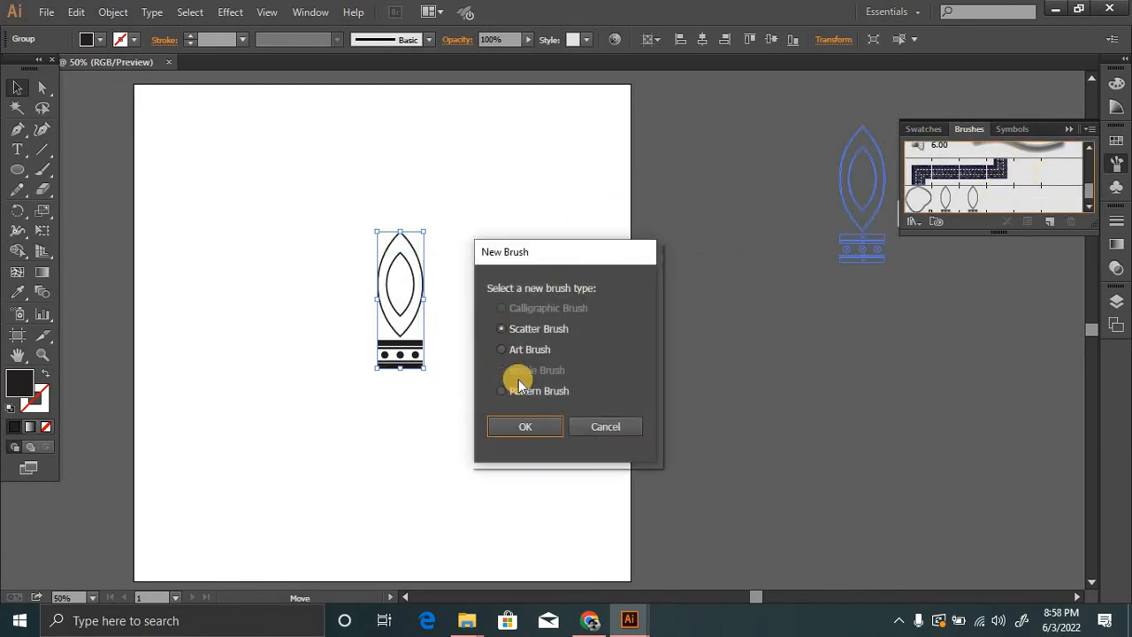
{"action": "left_click", "coordinate": [525, 426]}
{"action": "left_click", "coordinate": [708, 523]}
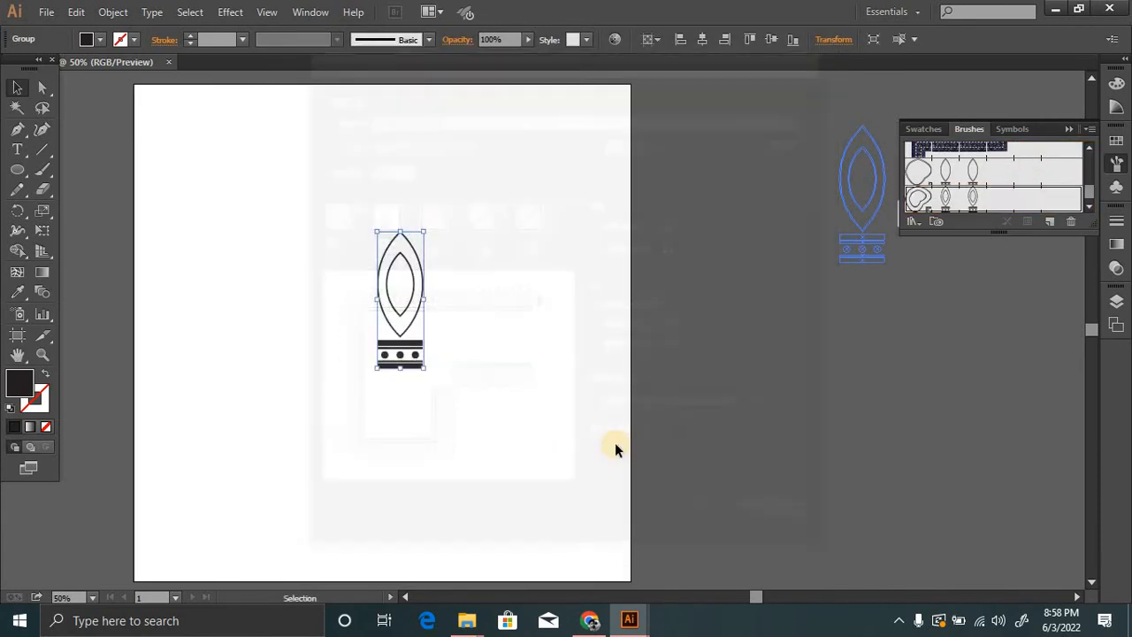
Delete the original leaf-and-bar group from the artboard.
{"action": "left_click", "coordinate": [524, 340]}
{"action": "key", "text": "ctrl+minus"}
{"action": "key", "text": "ctrl+a"}
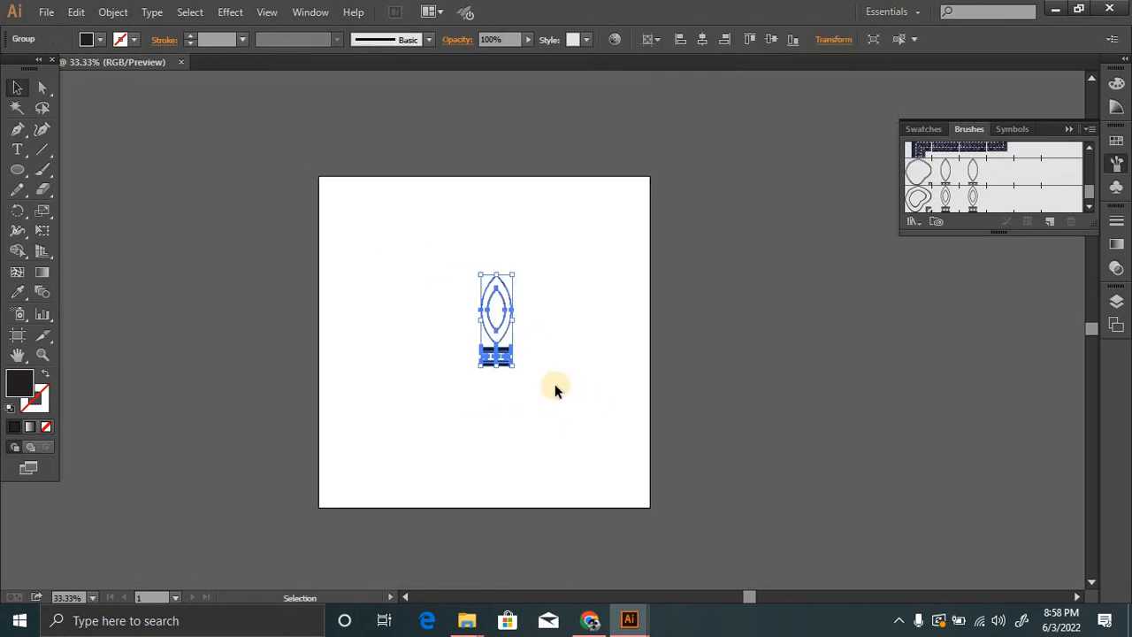
{"action": "key", "text": "Delete"}
Paint two long horizontal test strokes across the artboard with the new nested-leaf pattern brush.
{"action": "left_click", "coordinate": [41, 168]}
{"action": "left_click_drag", "start_coordinate": [252, 281], "coordinate": [783, 326]}
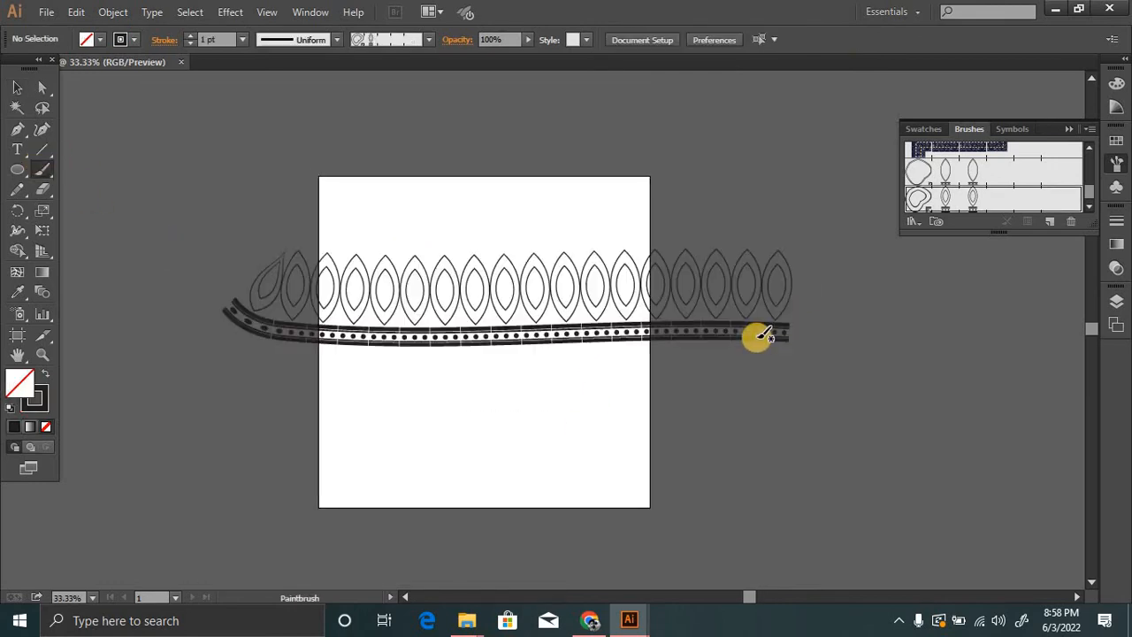
{"action": "left_click", "coordinate": [493, 348], "text": "ctrl"}
{"action": "left_click", "coordinate": [520, 353], "text": "ctrl"}
{"action": "key", "text": "ctrl+minus"}
{"action": "left_click_drag", "start_coordinate": [651, 402], "coordinate": [446, 270]}
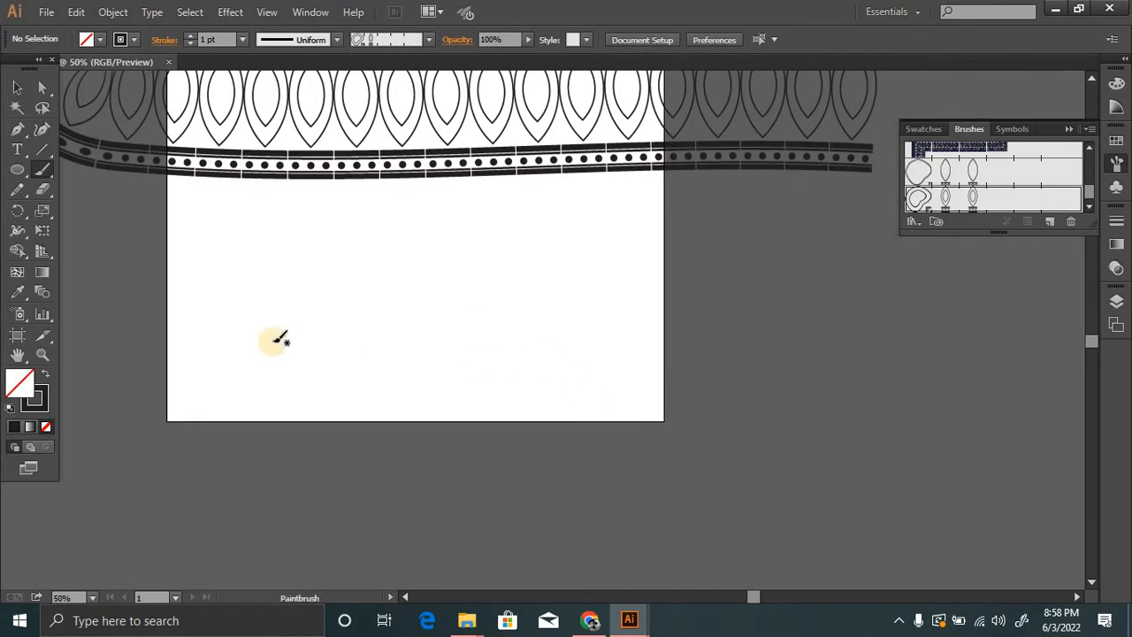
{"action": "left_click_drag", "start_coordinate": [224, 325], "coordinate": [820, 302]}
Examine the joints between the repeated brush tiles along the painted test strokes.
{"action": "left_click", "coordinate": [510, 321], "text": "ctrl"}
{"action": "left_click", "coordinate": [511, 328], "text": "ctrl"}
{"action": "left_click", "coordinate": [516, 363], "text": "ctrl"}
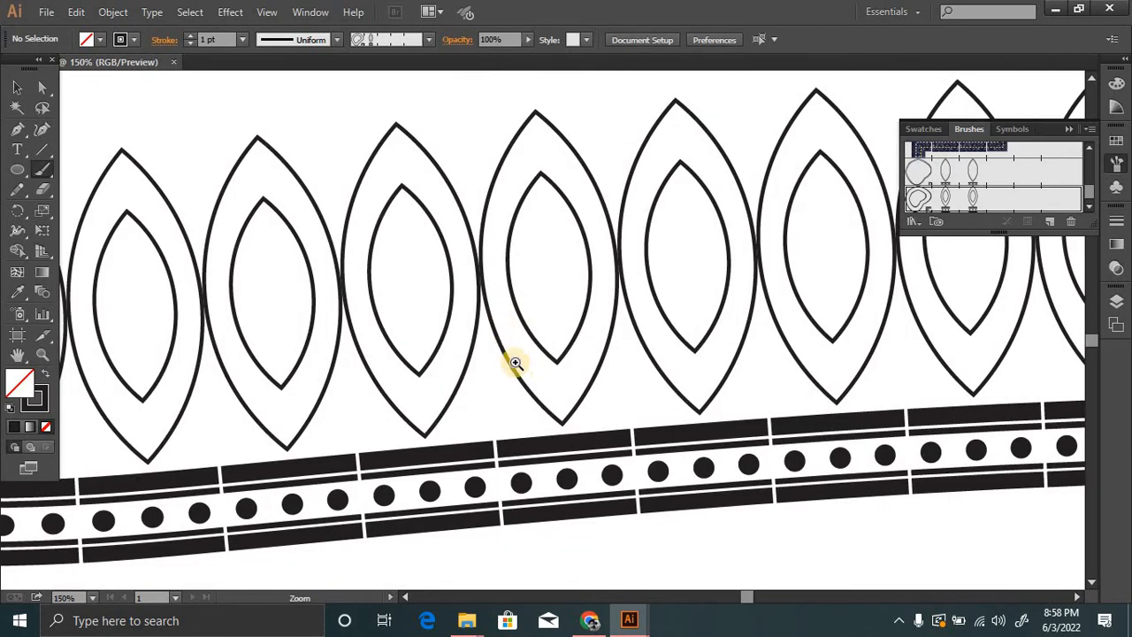
{"action": "left_click", "coordinate": [517, 375], "text": "ctrl"}
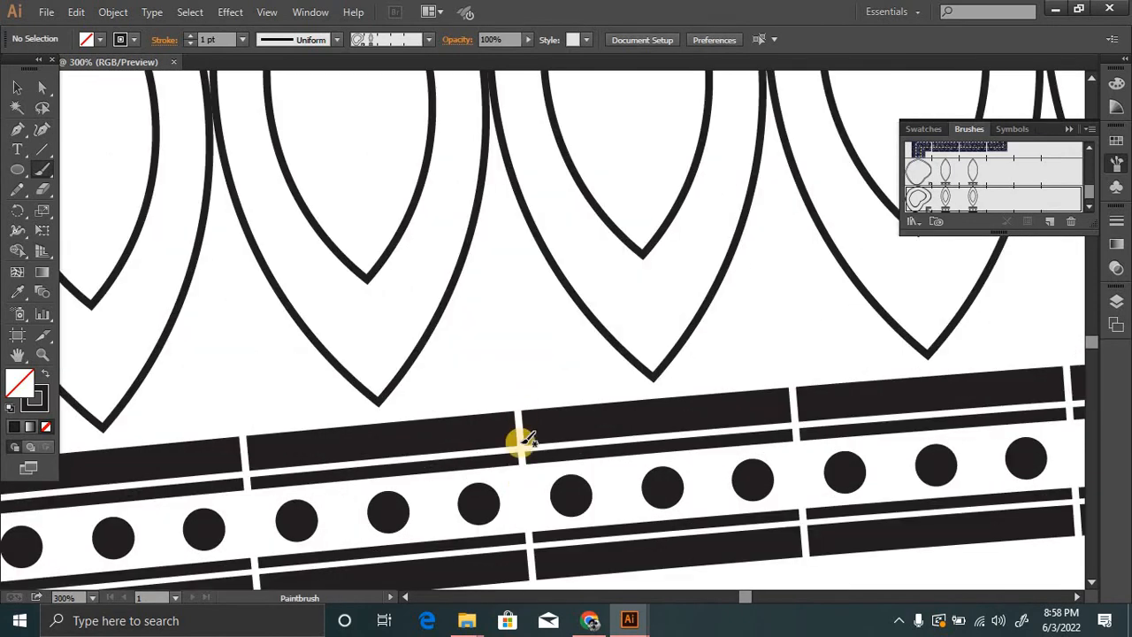
{"action": "left_click", "coordinate": [587, 328], "text": "ctrl+alt"}
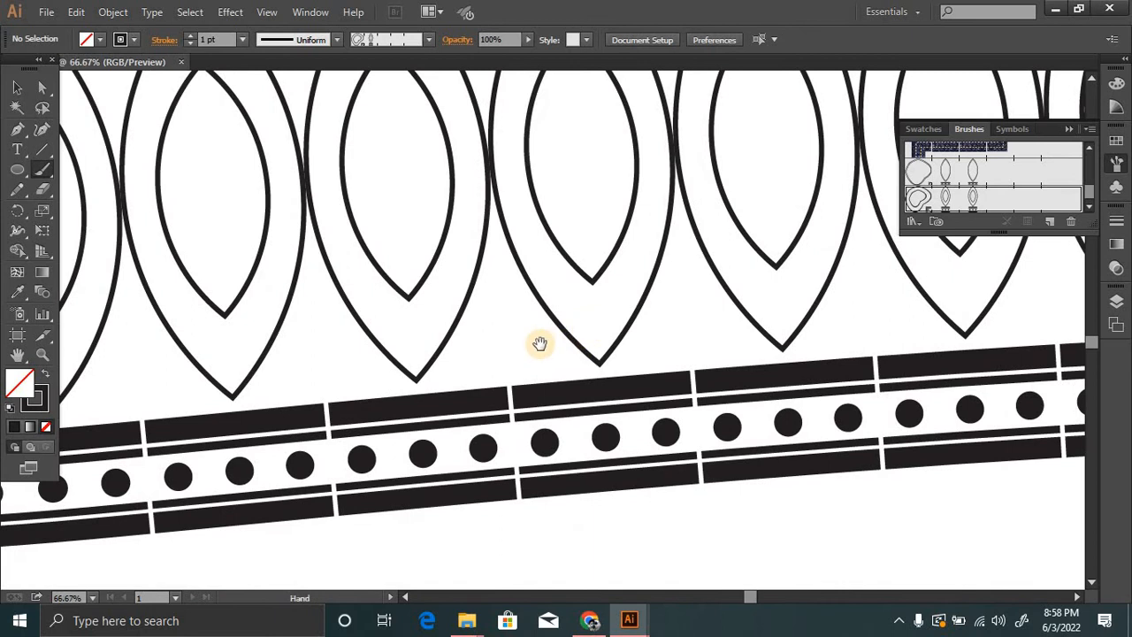
{"action": "left_click", "coordinate": [561, 323], "text": "ctrl+alt"}
{"action": "left_click", "coordinate": [560, 323], "text": "ctrl+alt"}
{"action": "left_click_drag", "start_coordinate": [516, 292], "coordinate": [525, 389]}
{"action": "left_click", "coordinate": [583, 319], "text": "ctrl+alt"}
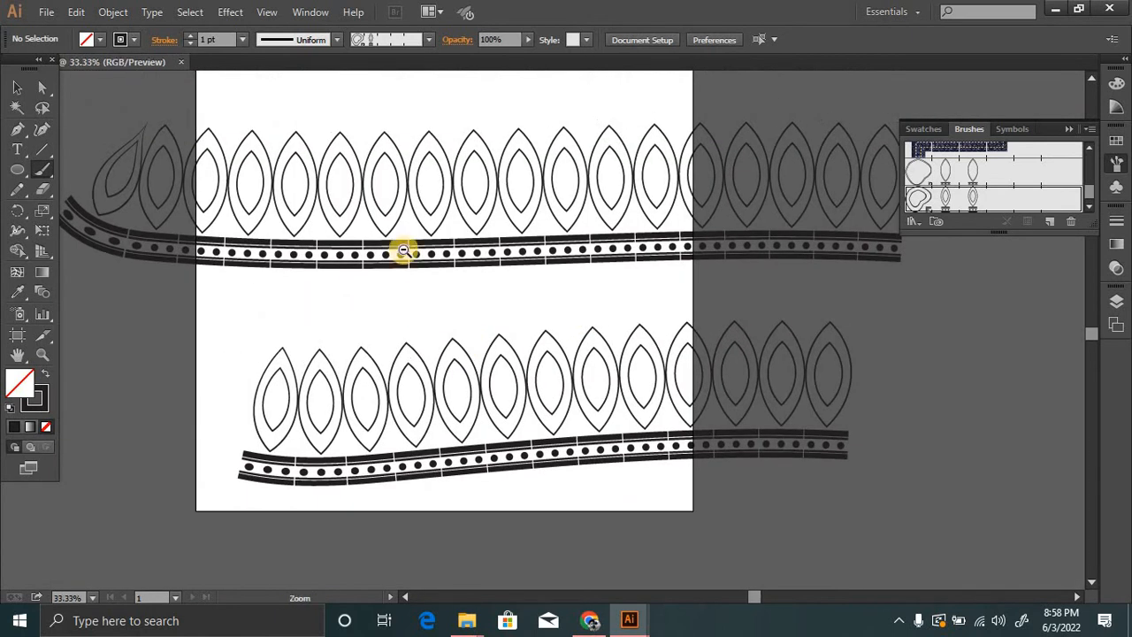
Delete both painted test strokes from the artboard.
{"action": "left_click", "coordinate": [24, 88]}
{"action": "key", "text": "ctrl+a"}
{"action": "key", "text": "Delete"}
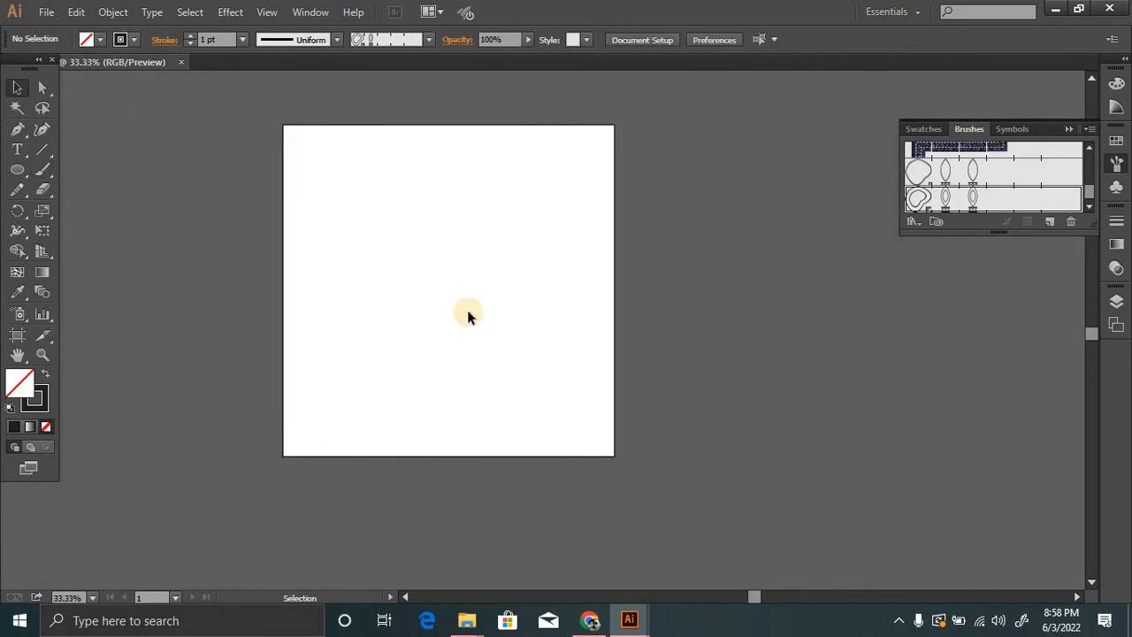
Draw a large unfilled circle near the middle of the artboard.
{"action": "left_click", "coordinate": [22, 170]}
{"action": "left_click", "coordinate": [461, 269], "text": "ctrl"}
{"action": "left_click", "coordinate": [514, 306], "text": "ctrl"}
{"action": "mouse_move", "coordinate": [433, 280]}
{"action": "left_mouse_down"}
{"action": "mouse_move", "coordinate": [381, 262]}
{"action": "mouse_move", "coordinate": [308, 208]}
{"action": "left_mouse_up"}
{"action": "mouse_move", "coordinate": [272, 184]}
{"action": "left_mouse_down"}
{"action": "mouse_move", "coordinate": [498, 394]}
{"action": "mouse_move", "coordinate": [663, 518]}
{"action": "left_mouse_up"}
{"action": "left_click_drag", "start_coordinate": [493, 343], "coordinate": [492, 341]}
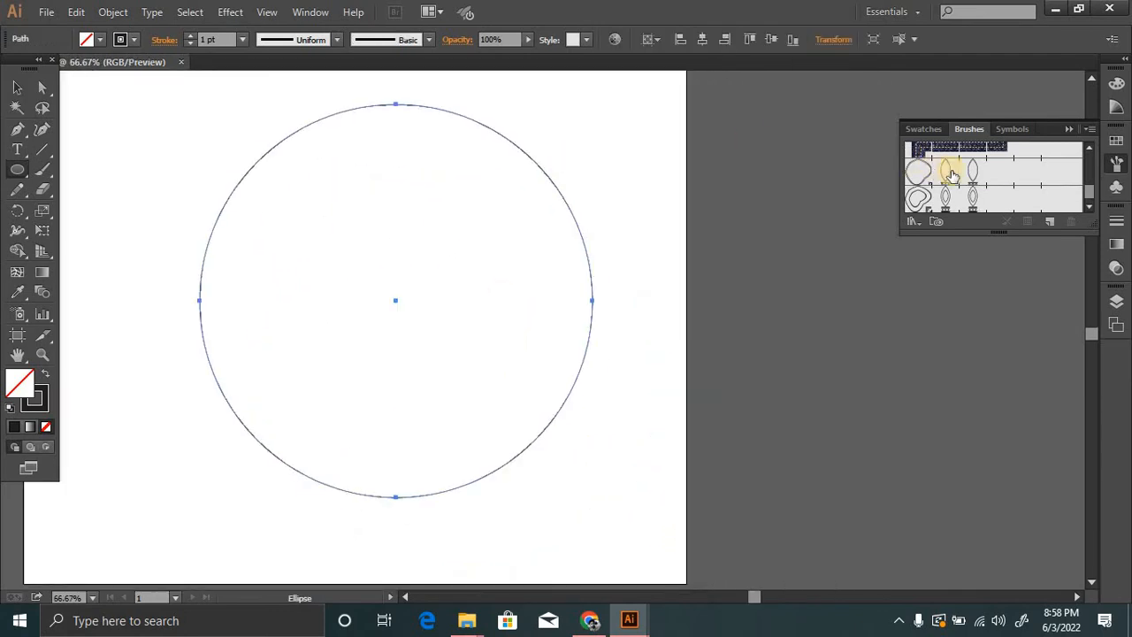
Apply the nested-leaf pattern brush to the circle's outline.
{"action": "left_click", "coordinate": [959, 188]}
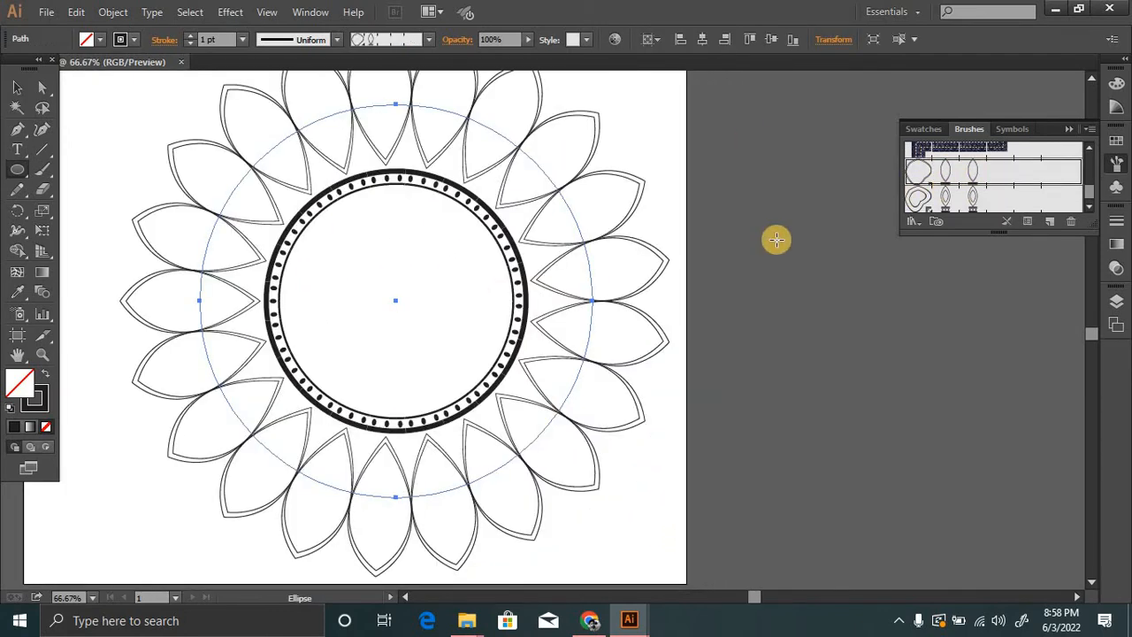
{"action": "left_click", "coordinate": [990, 200]}
{"action": "key", "text": "ctrl+minus"}
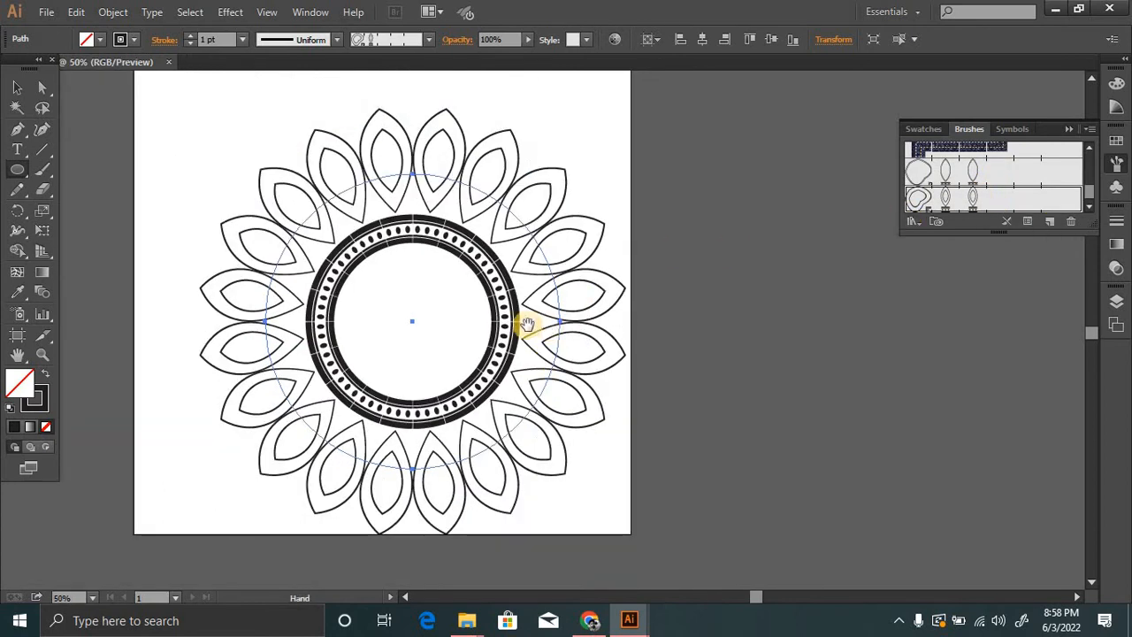
Centre the brushed circle horizontally and vertically on the artboard.
{"action": "left_click", "coordinate": [18, 91]}
{"action": "left_click", "coordinate": [491, 316], "text": "ctrl+alt"}
{"action": "left_click_drag", "start_coordinate": [519, 311], "coordinate": [485, 278]}
{"action": "left_click", "coordinate": [704, 39]}
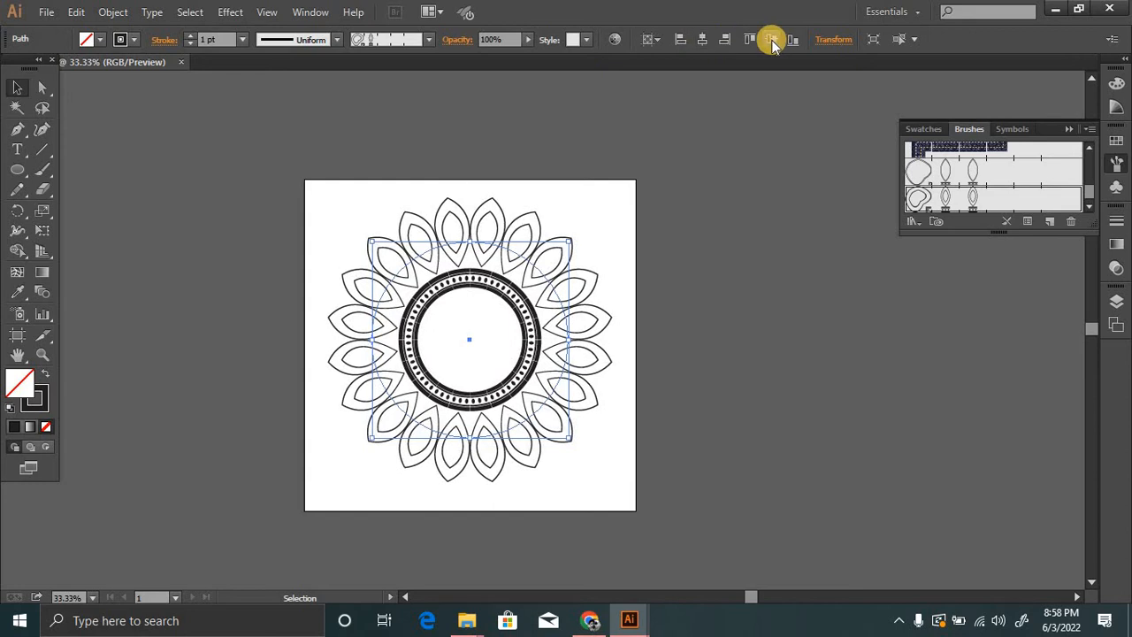
Expand the appearance of the brushed circle into editable shapes.
{"action": "left_click", "coordinate": [669, 309]}
{"action": "key", "text": "ctrl+plus"}
{"action": "left_click", "coordinate": [529, 307]}
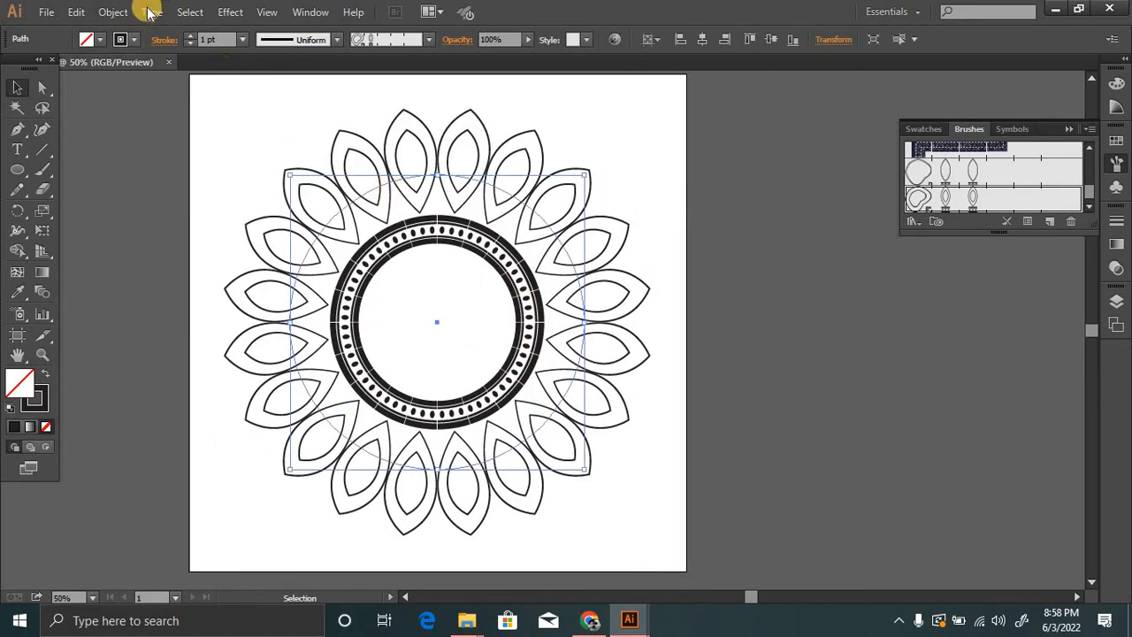
{"action": "left_click", "coordinate": [113, 11]}
{"action": "left_click", "coordinate": [156, 207]}
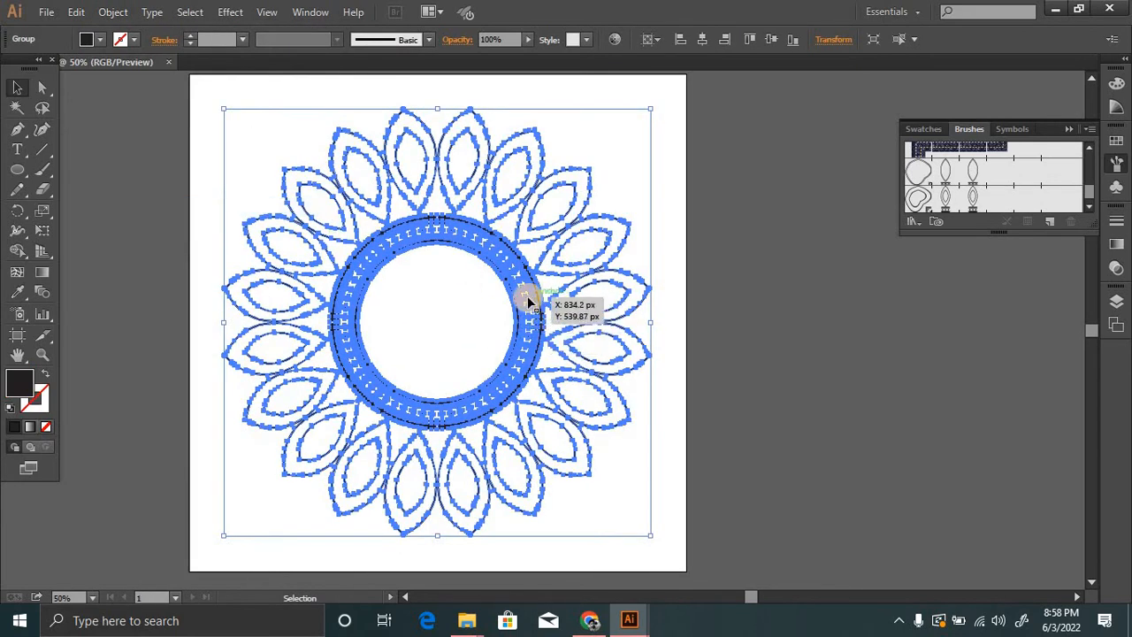
Place a copy of the expanded ornament inside its central ring, scaled down proportionally about the same centre.
{"action": "key", "text": "a"}
{"action": "key", "text": "v"}
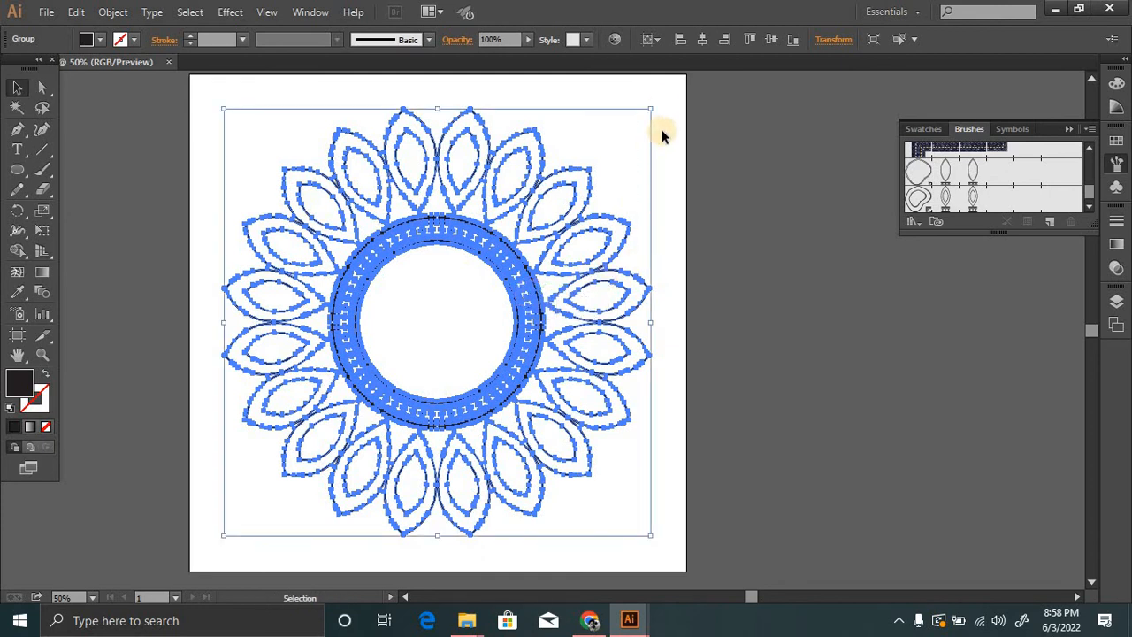
{"action": "left_click_drag", "start_coordinate": [653, 109], "coordinate": [571, 249]}
{"action": "left_click", "coordinate": [697, 259]}
Change the fill of both the large and the small ornament to yellow.
{"action": "scroll", "coordinate": [505, 306], "scroll_direction": "up", "scroll_amount": 2}
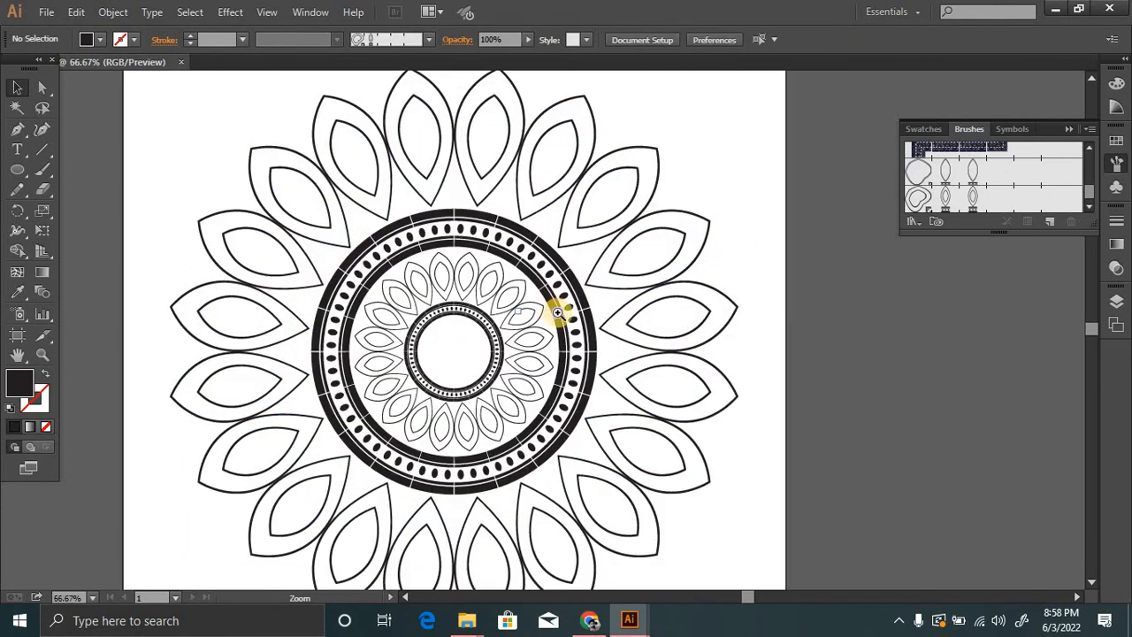
{"action": "scroll", "coordinate": [522, 361], "scroll_direction": "down", "scroll_amount": 3}
{"action": "scroll", "coordinate": [527, 354], "scroll_direction": "up", "scroll_amount": 2}
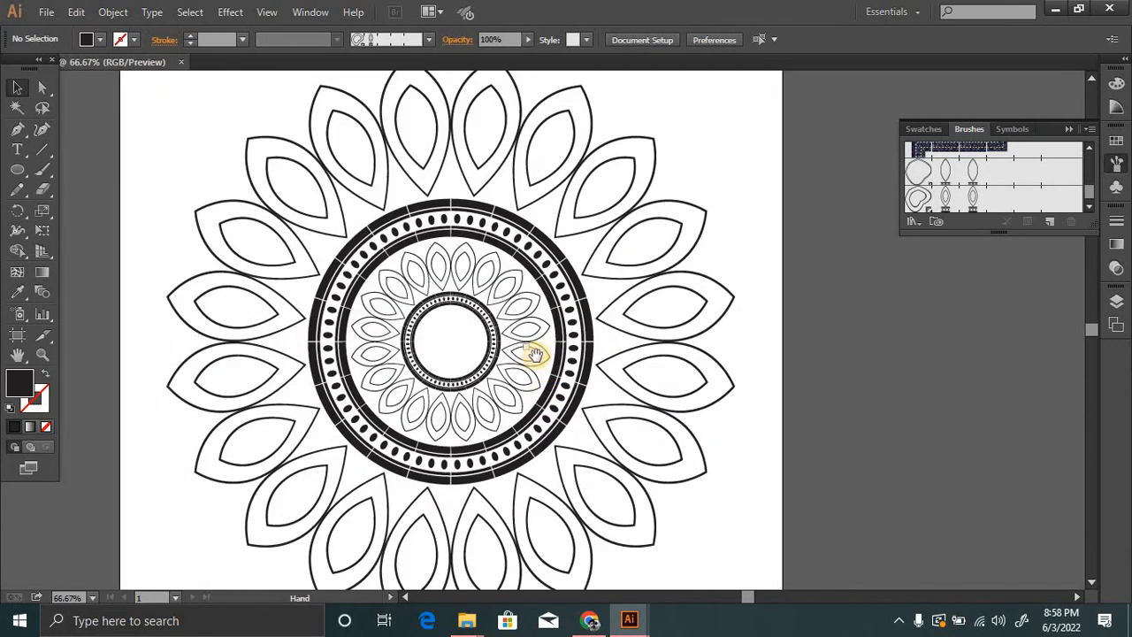
{"action": "left_click_drag", "start_coordinate": [536, 357], "coordinate": [584, 331]}
{"action": "scroll", "coordinate": [580, 328], "scroll_direction": "down", "scroll_amount": 1}
{"action": "key", "text": "ctrl+a"}
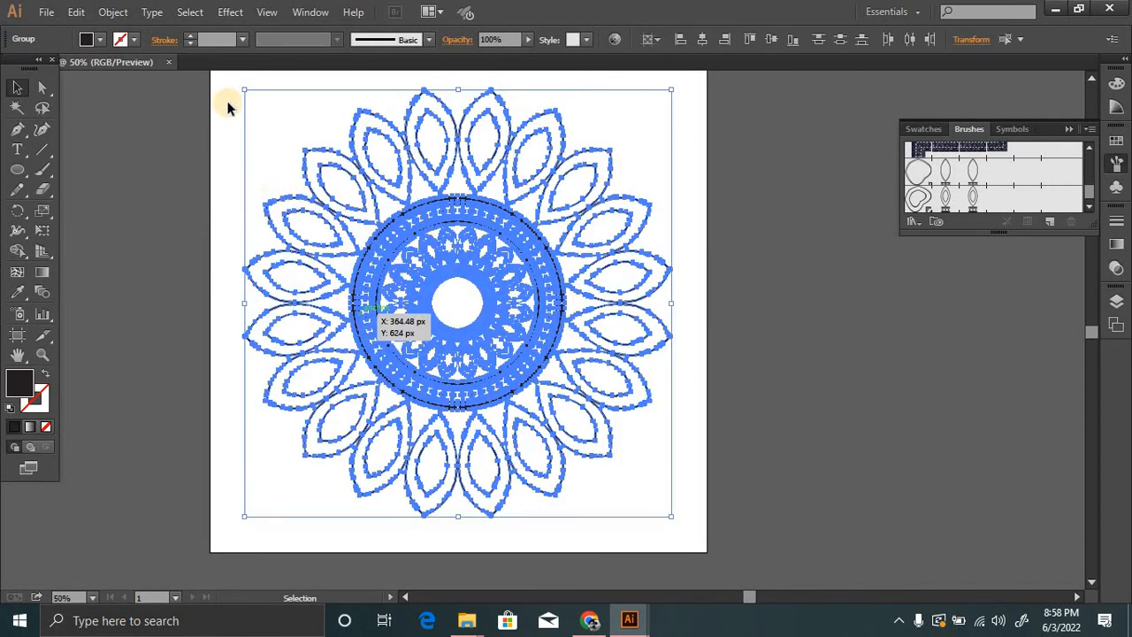
{"action": "double_click", "coordinate": [19, 380]}
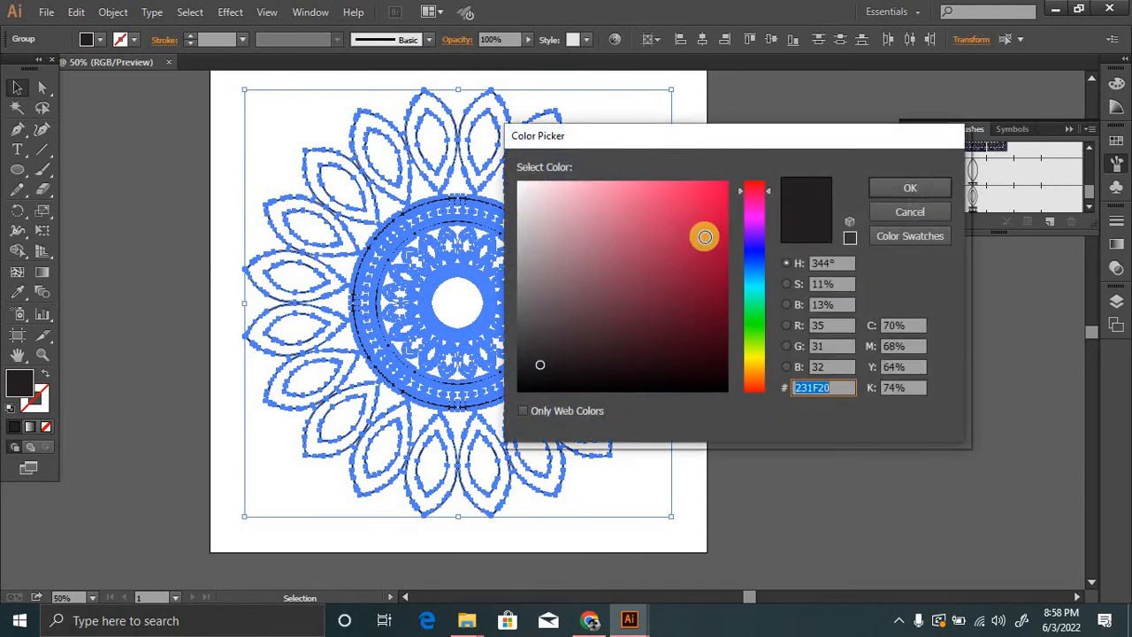
{"action": "mouse_move", "coordinate": [644, 228]}
{"action": "left_mouse_down"}
{"action": "mouse_move", "coordinate": [627, 184]}
{"action": "mouse_move", "coordinate": [637, 185]}
{"action": "left_mouse_up"}
{"action": "left_click_drag", "start_coordinate": [746, 232], "coordinate": [756, 361]}
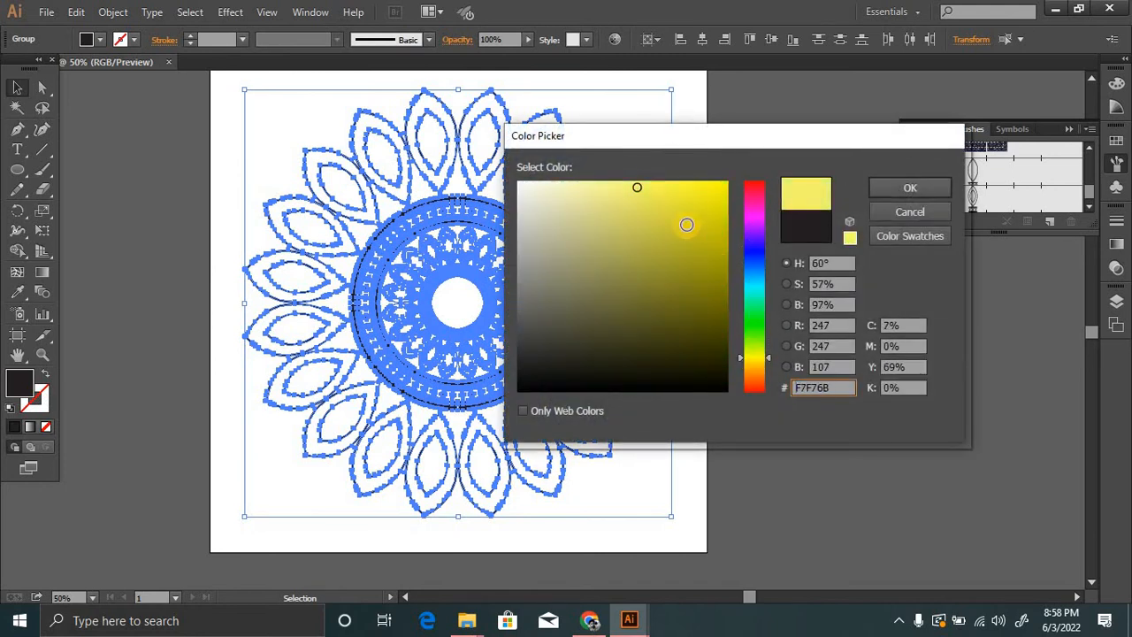
{"action": "left_click", "coordinate": [904, 194]}
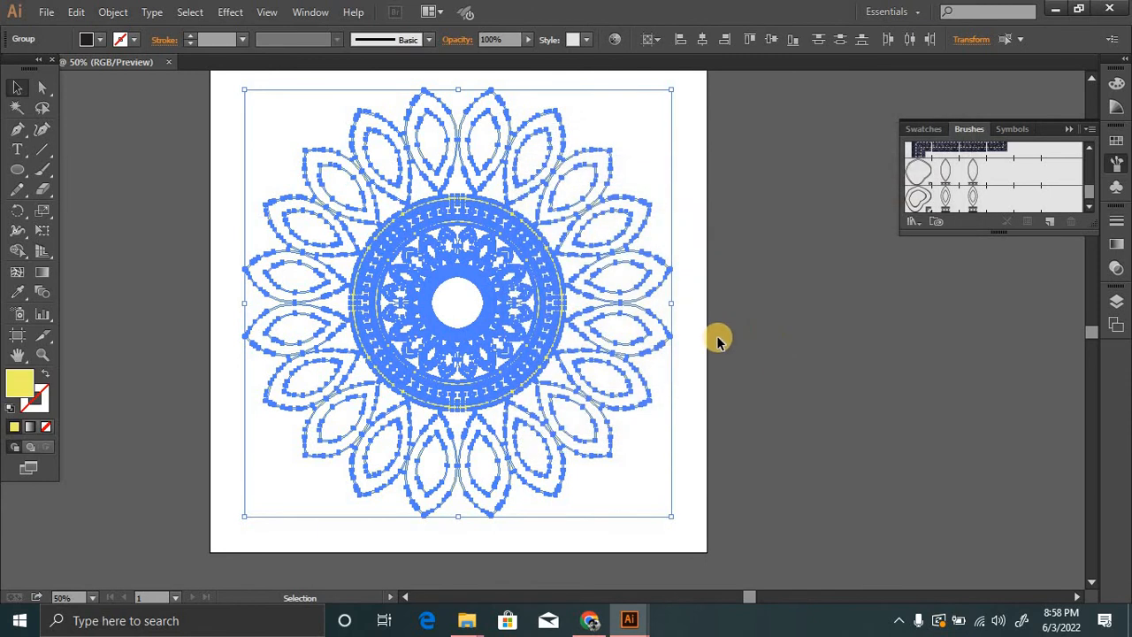
{"action": "left_click", "coordinate": [718, 337]}
Draw a rectangle about 1359 by 1362 px that covers the whole artboard and extends slightly past its edges.
{"action": "key", "text": "ctrl+minus"}
{"action": "left_click_drag", "start_coordinate": [289, 261], "coordinate": [268, 229]}
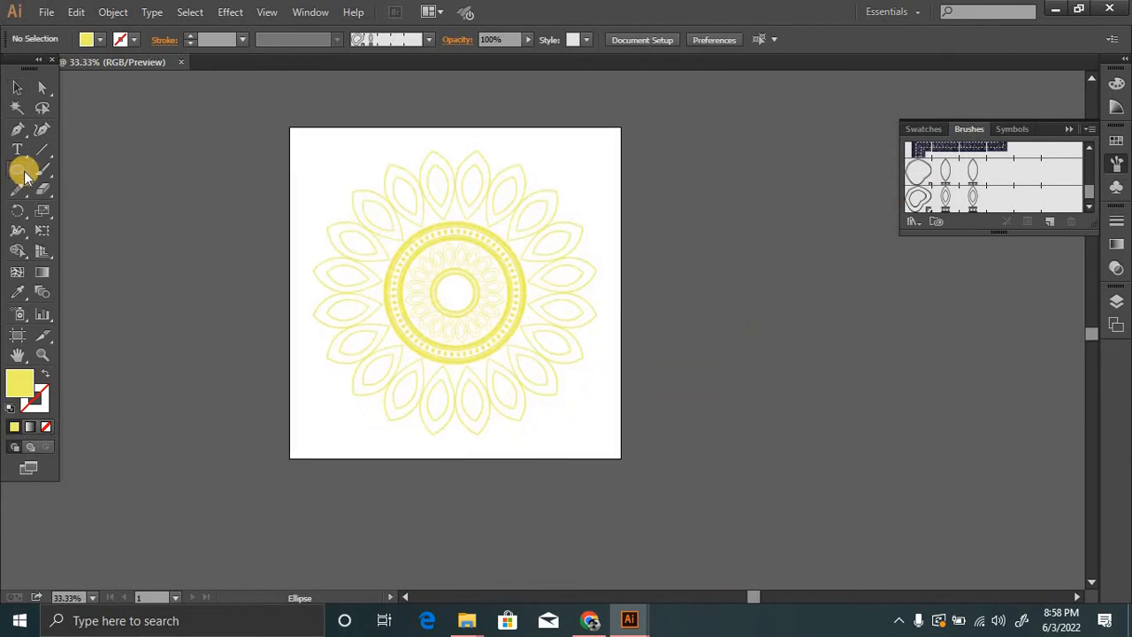
{"action": "left_click_drag", "start_coordinate": [24, 173], "coordinate": [69, 170]}
{"action": "left_click_drag", "start_coordinate": [266, 99], "coordinate": [642, 476]}
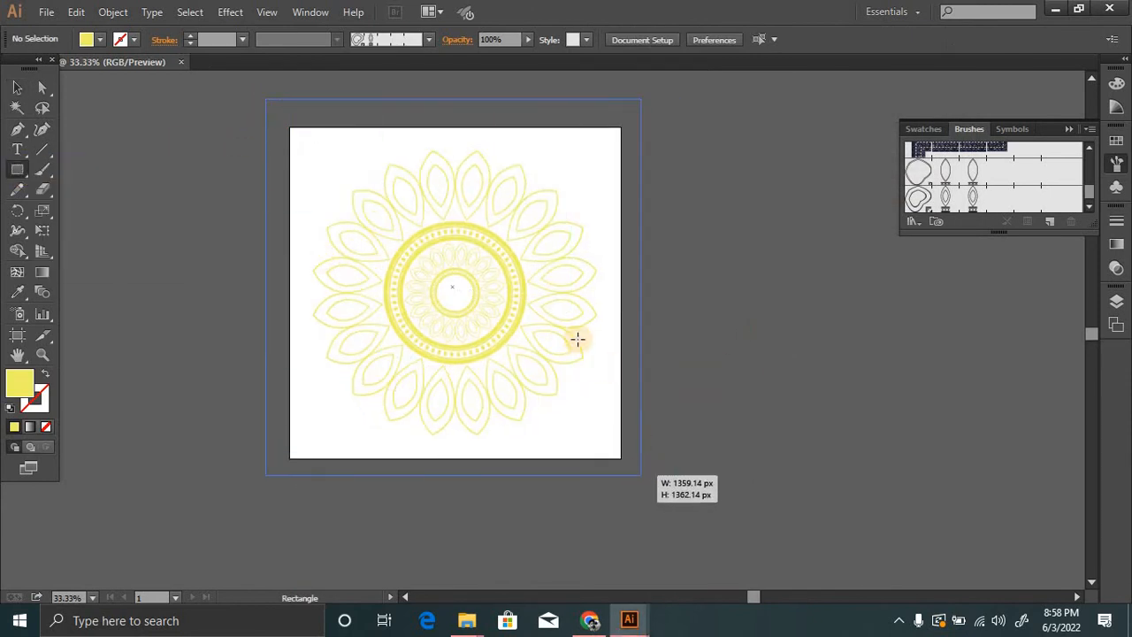
Fill the background rectangle with dark navy 221A49 and send it to the back, behind the ornament.
{"action": "key", "text": "ctrl+plus"}
{"action": "key", "text": "ctrl+plus"}
{"action": "left_click_drag", "start_coordinate": [475, 268], "coordinate": [465, 325]}
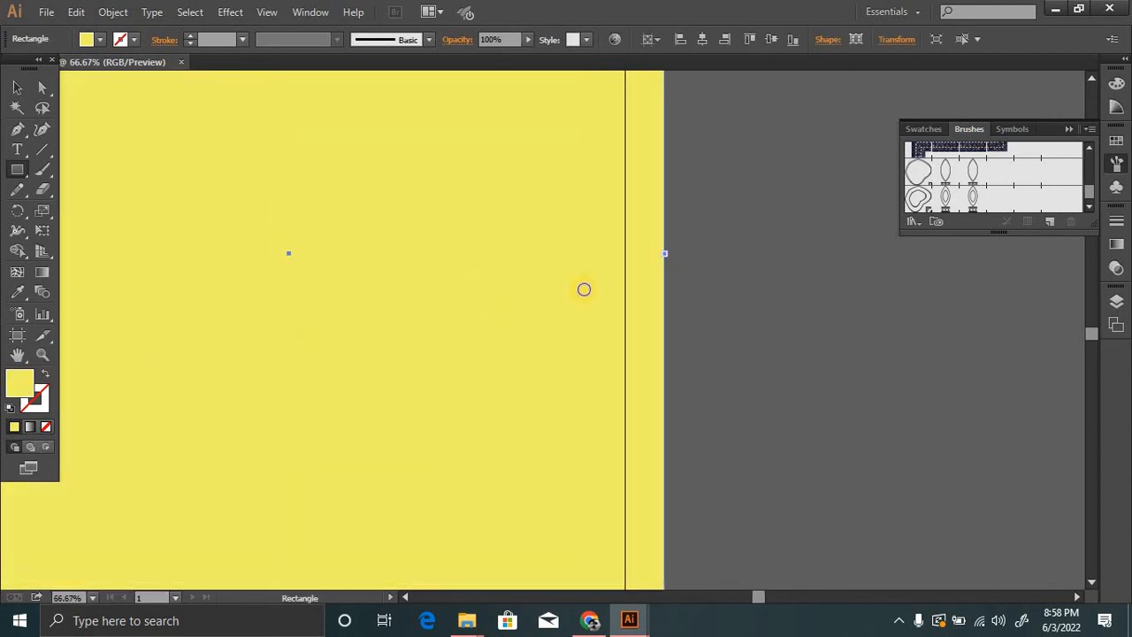
{"action": "left_click", "coordinate": [583, 342]}
{"action": "left_click_drag", "start_coordinate": [752, 327], "coordinate": [754, 245]}
{"action": "left_click_drag", "start_coordinate": [607, 344], "coordinate": [639, 336]}
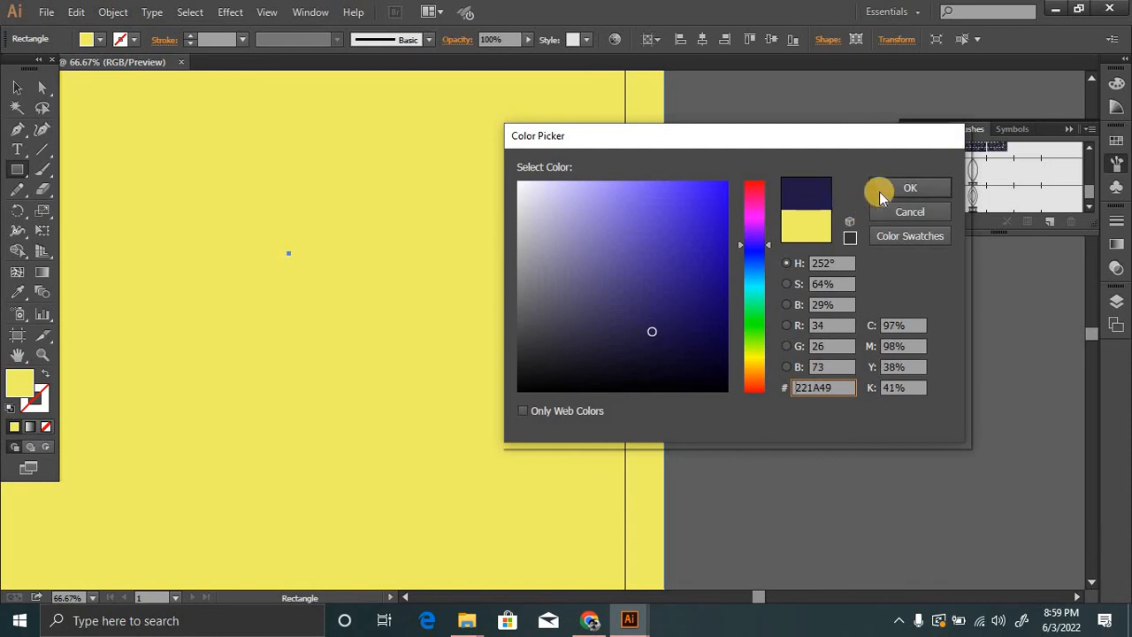
{"action": "left_click", "coordinate": [881, 196]}
{"action": "left_click_drag", "start_coordinate": [417, 268], "coordinate": [590, 280]}
{"action": "key", "text": "ctrl+shift+bracketleft"}
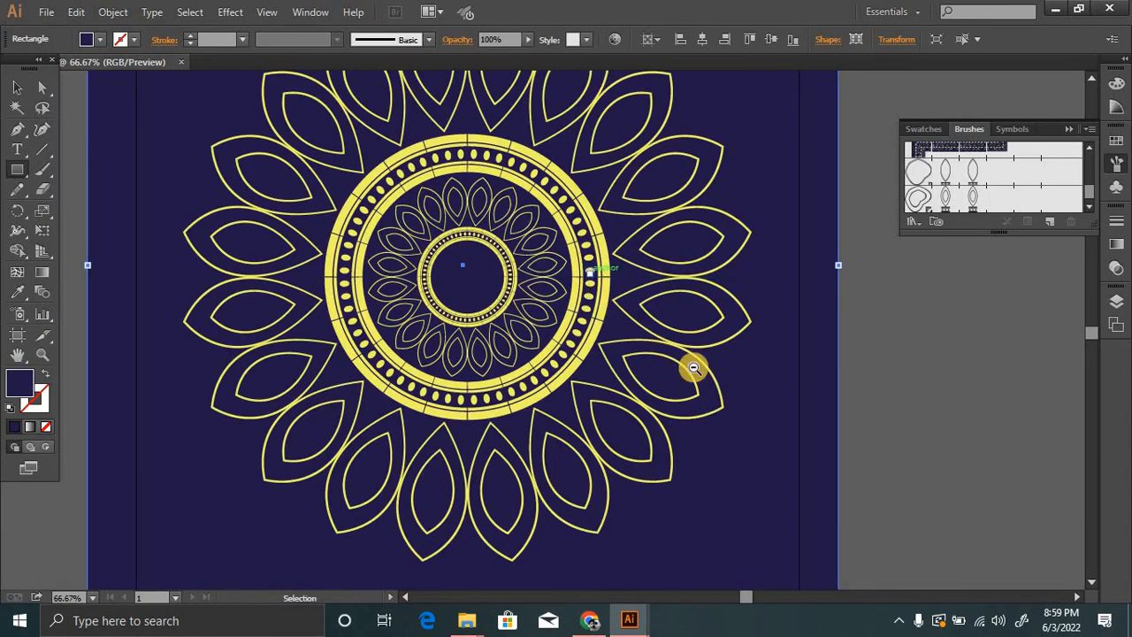
Examine the yellow mandala against the dark background with the interface panels hidden.
{"action": "left_click", "coordinate": [611, 328], "text": "ctrl+alt"}
{"action": "mouse_move", "coordinate": [501, 298]}
{"action": "left_mouse_down"}
{"action": "mouse_move", "coordinate": [528, 321]}
{"action": "mouse_move", "coordinate": [515, 310]}
{"action": "left_mouse_up"}
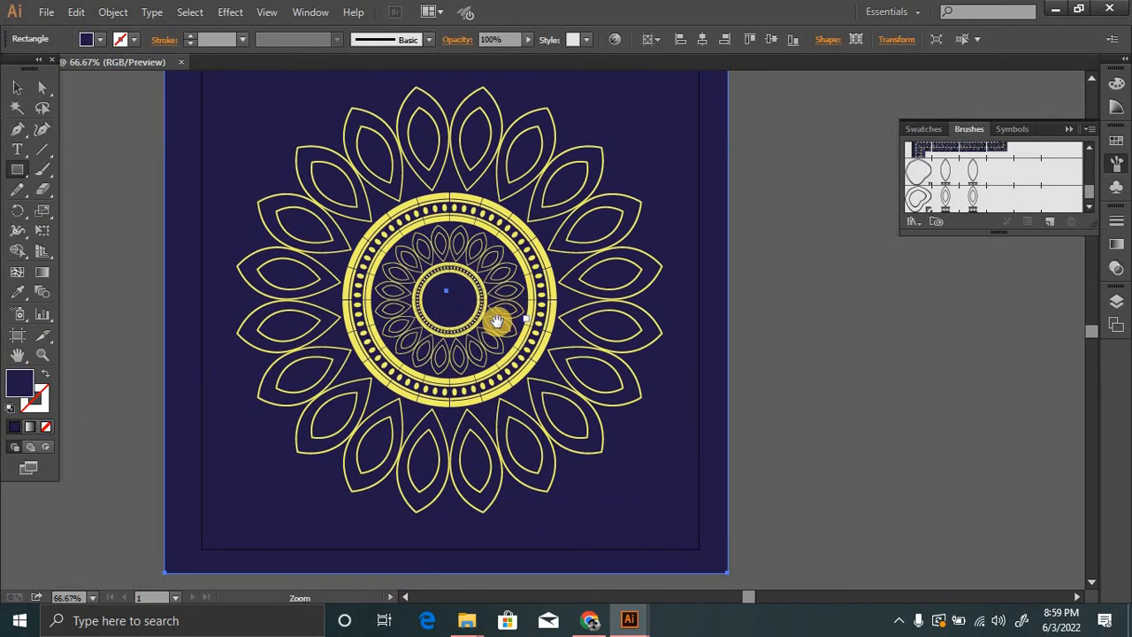
{"action": "left_click", "coordinate": [522, 332], "text": "ctrl"}
{"action": "key", "text": "v"}
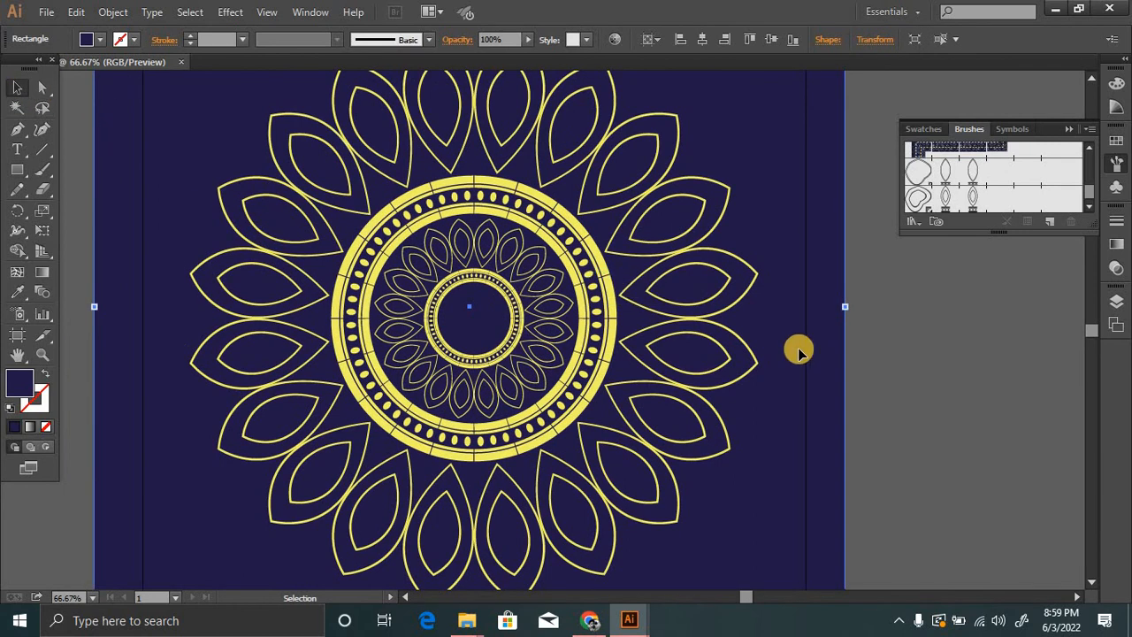
{"action": "key", "text": "Tab"}
{"action": "left_click_drag", "start_coordinate": [734, 346], "coordinate": [826, 379]}
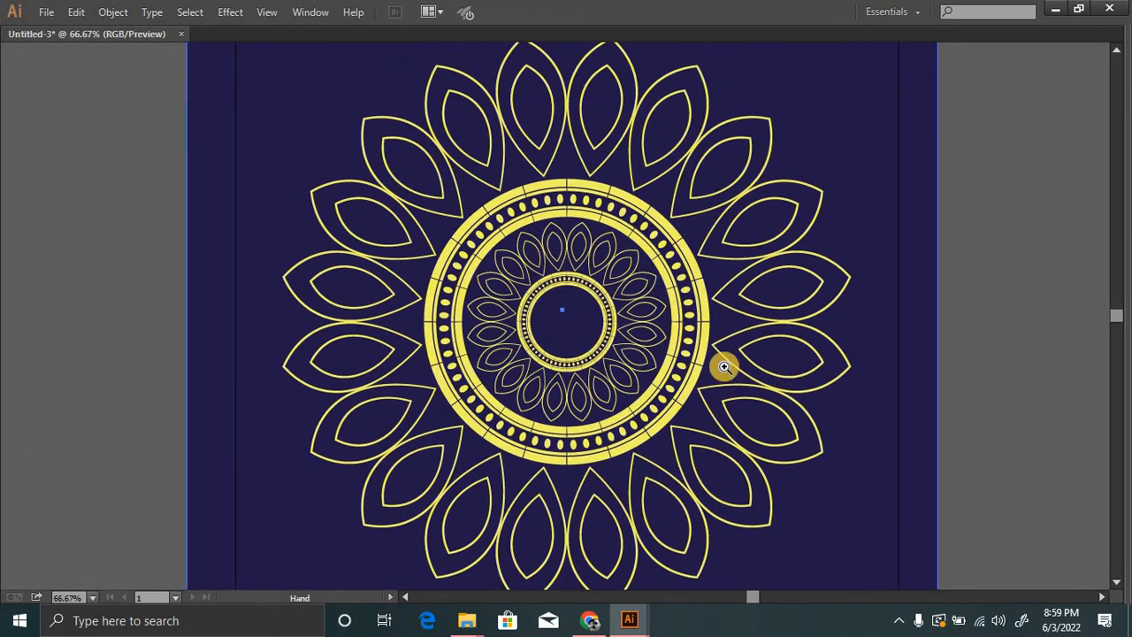
{"action": "left_click", "coordinate": [545, 305], "text": "ctrl+alt"}
{"action": "left_click_drag", "start_coordinate": [547, 294], "coordinate": [550, 315]}
{"action": "left_click", "coordinate": [528, 298], "text": "ctrl"}
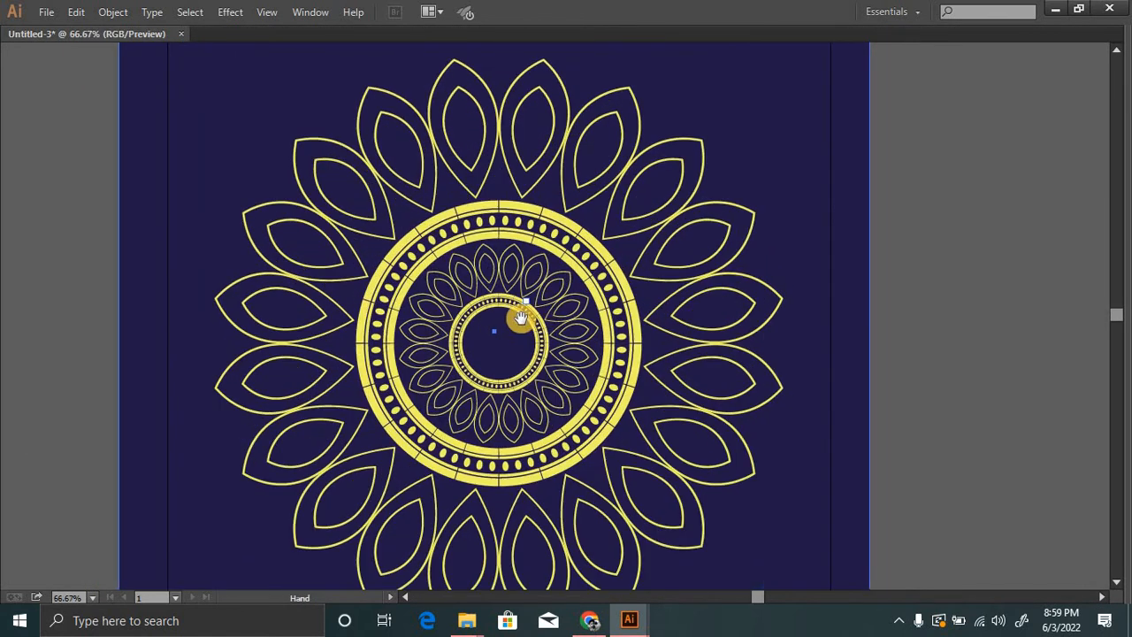
Fill the inner leaf shapes of the two topmost petals and the next petal clockwise with yellow, using the Shape Builder on the large ornament.
{"action": "left_click", "coordinate": [602, 174]}
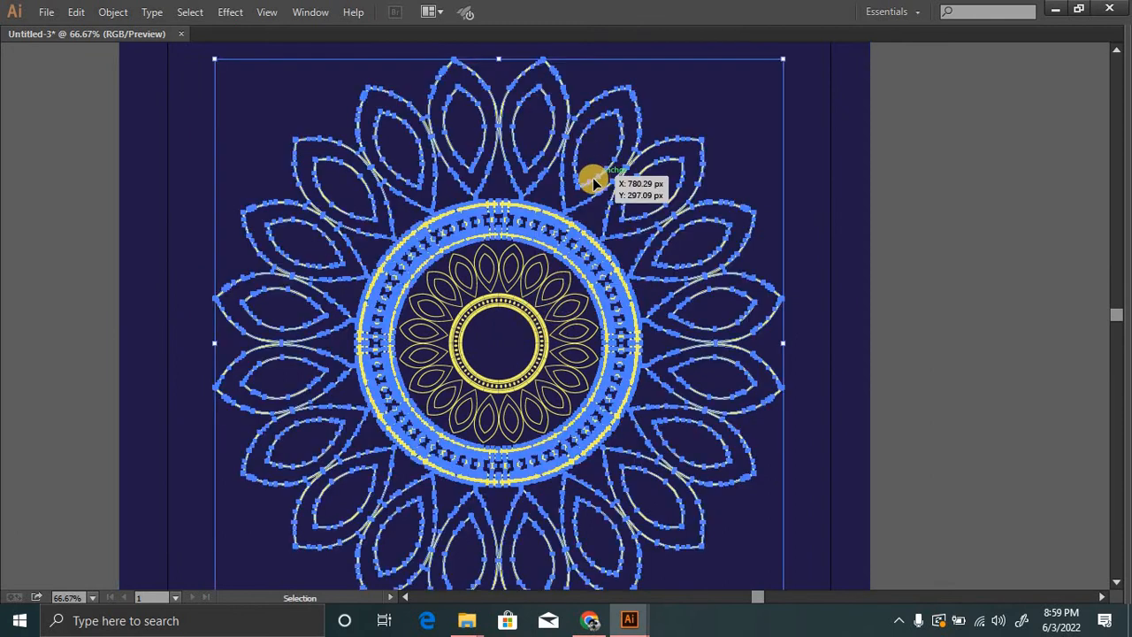
{"action": "key", "text": "Tab"}
{"action": "left_click", "coordinate": [18, 250]}
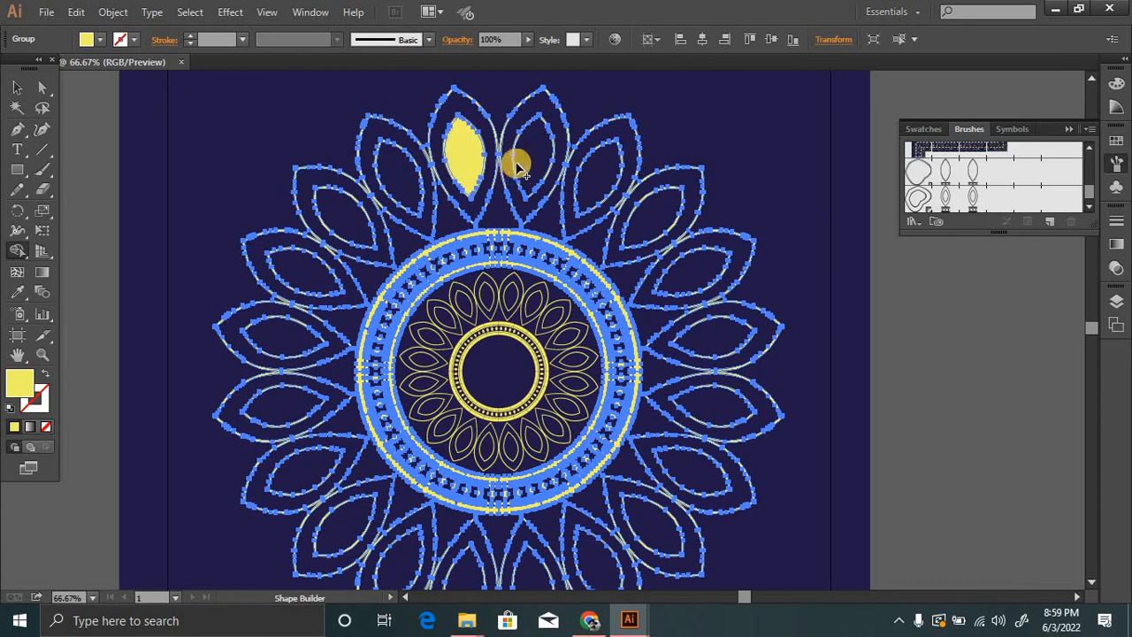
{"action": "left_click", "coordinate": [608, 195]}
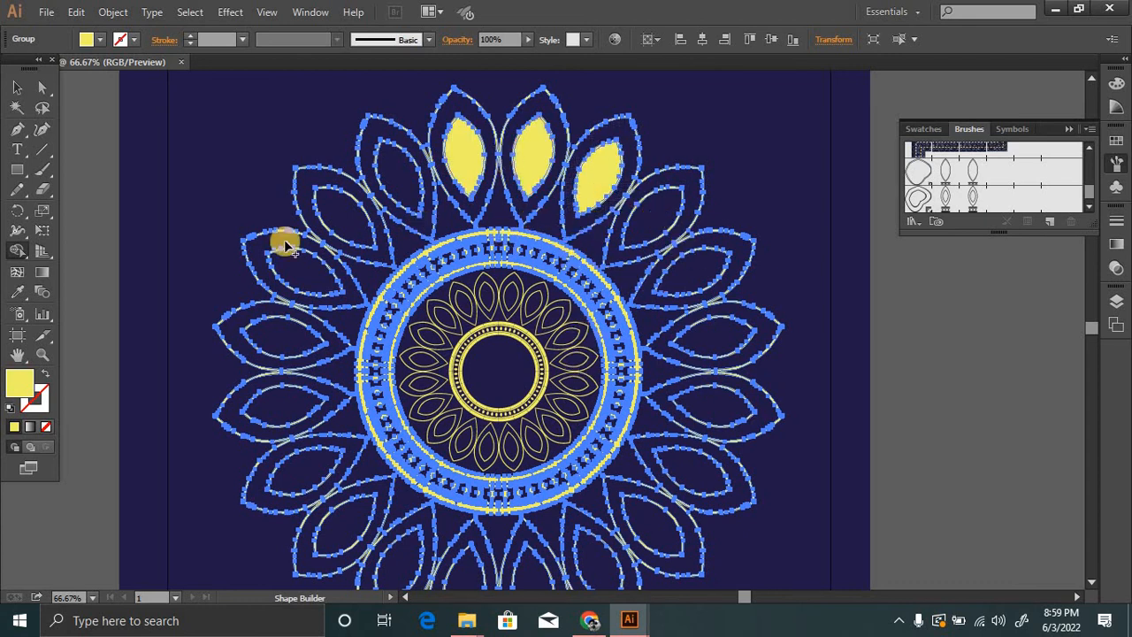
Inspect the filled petals and the central rings of the mandala up close.
{"action": "left_click", "coordinate": [560, 234]}
{"action": "left_click", "coordinate": [551, 253]}
{"action": "left_click", "coordinate": [533, 260]}
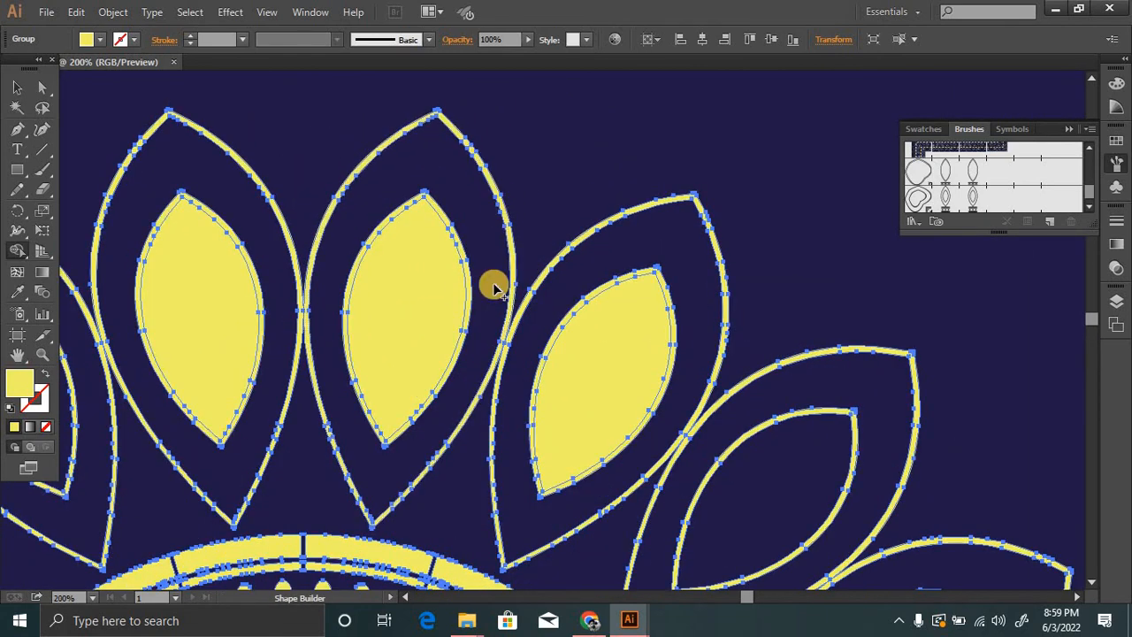
{"action": "key", "text": "ctrl+minus"}
{"action": "scroll", "coordinate": [487, 437], "scroll_direction": "down", "scroll_amount": 6}
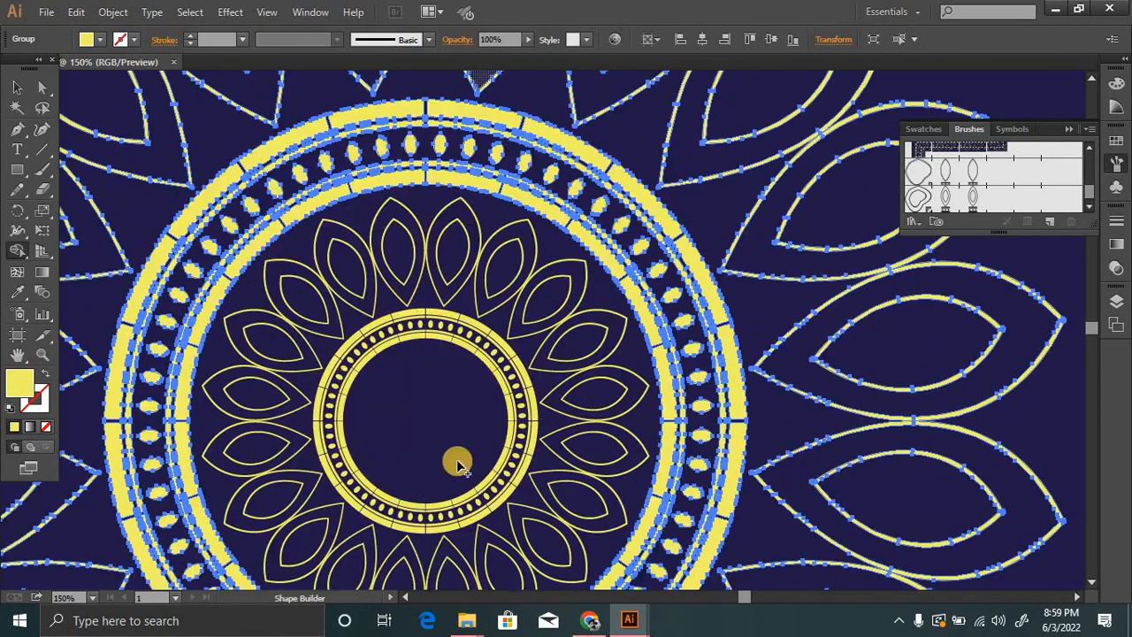
{"action": "left_click", "coordinate": [548, 315], "text": "ctrl+alt"}
{"action": "left_click", "coordinate": [550, 314], "text": "ctrl+alt"}
{"action": "left_click", "coordinate": [550, 313], "text": "ctrl+alt"}
{"action": "left_click", "coordinate": [550, 312], "text": "ctrl+alt"}
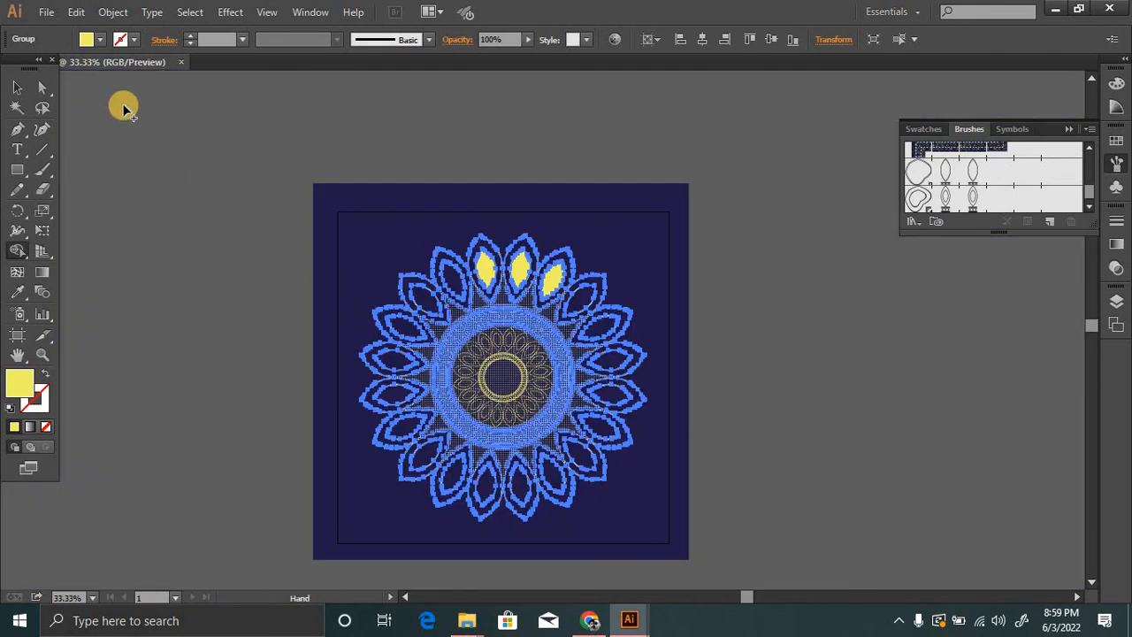
Deselect the ornament and review the whole mandala with its filled petals.
{"action": "left_click", "coordinate": [17, 88]}
{"action": "left_click", "coordinate": [165, 163]}
{"action": "left_click", "coordinate": [572, 358], "text": "ctrl"}
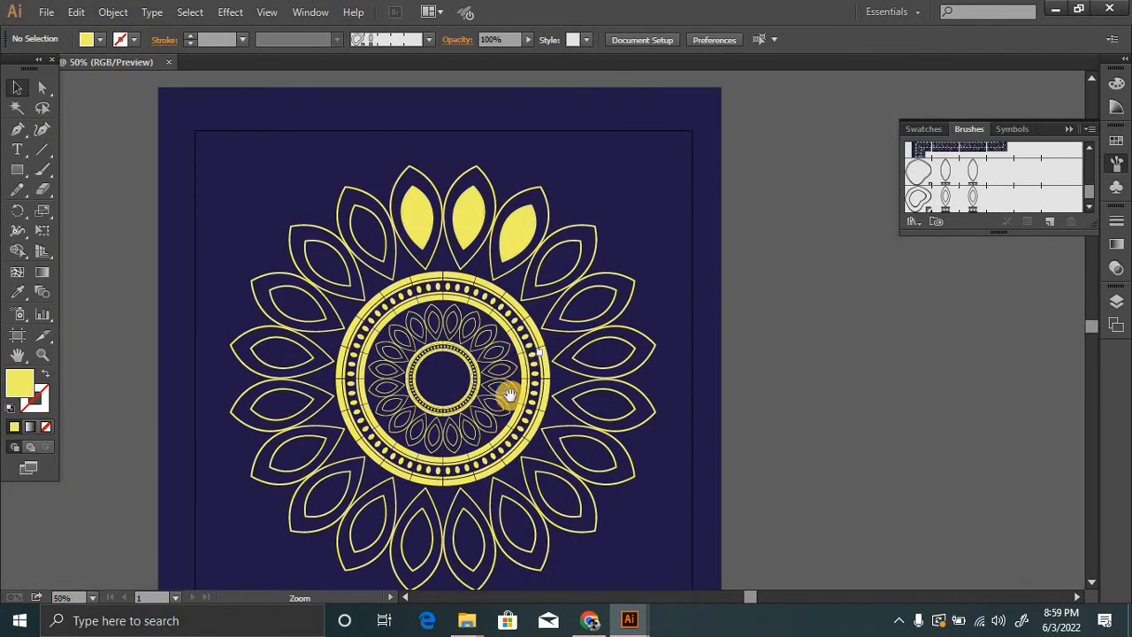
{"action": "left_click", "coordinate": [534, 338], "text": "ctrl+alt"}
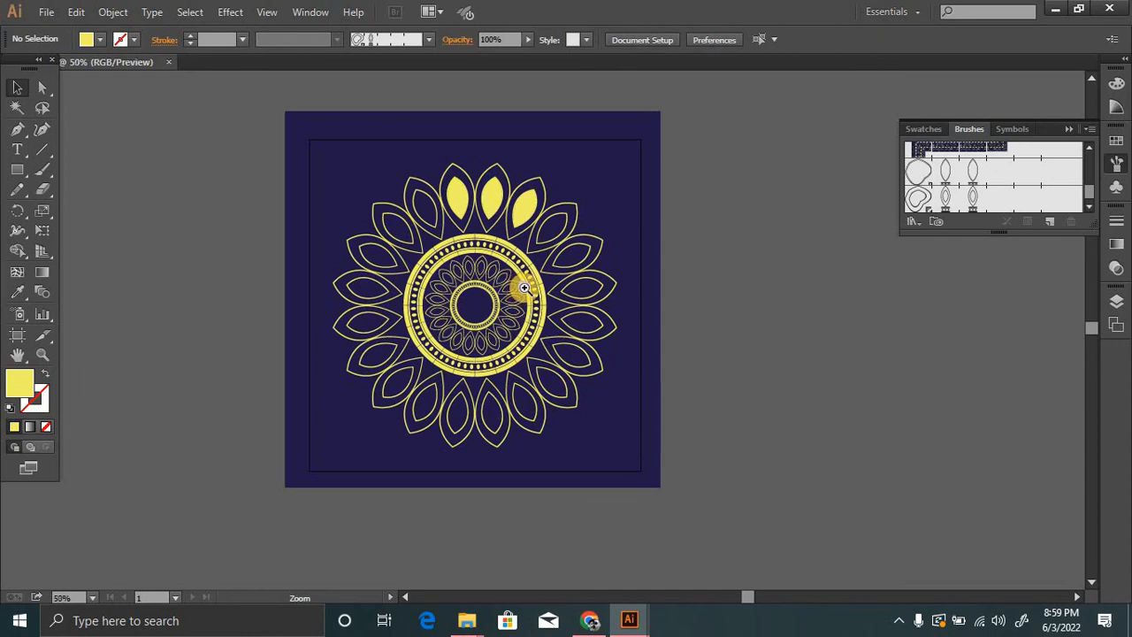
{"action": "left_click", "coordinate": [523, 285], "text": "ctrl"}
{"action": "left_click_drag", "start_coordinate": [522, 394], "coordinate": [537, 322]}
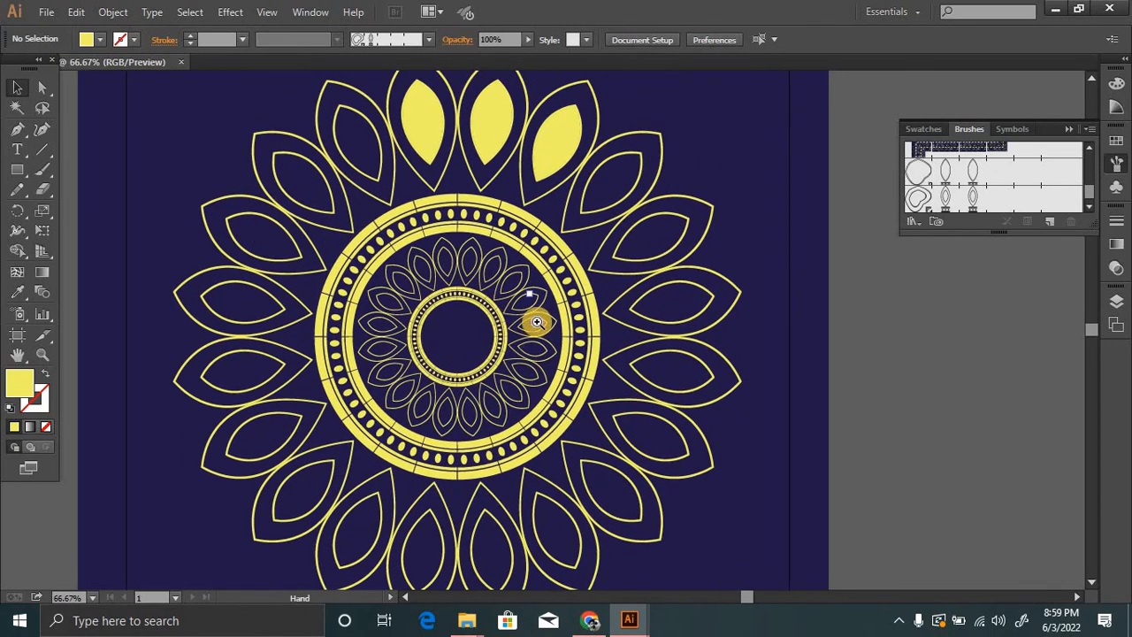
{"action": "left_click", "coordinate": [539, 327], "text": "ctrl+alt"}
{"action": "left_click_drag", "start_coordinate": [566, 376], "coordinate": [559, 349]}
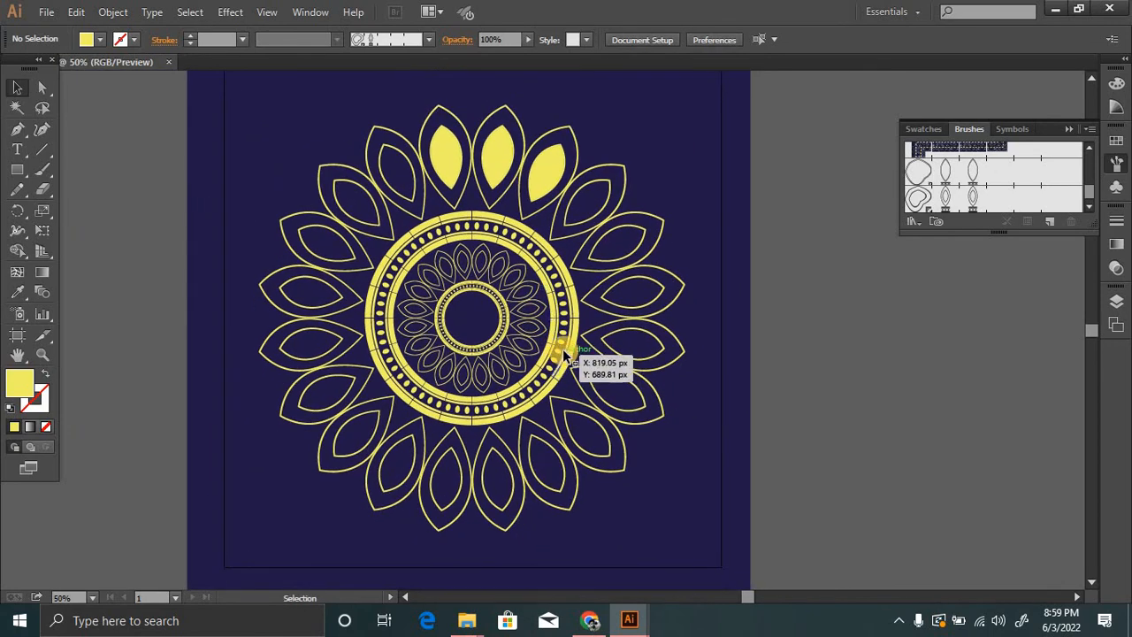